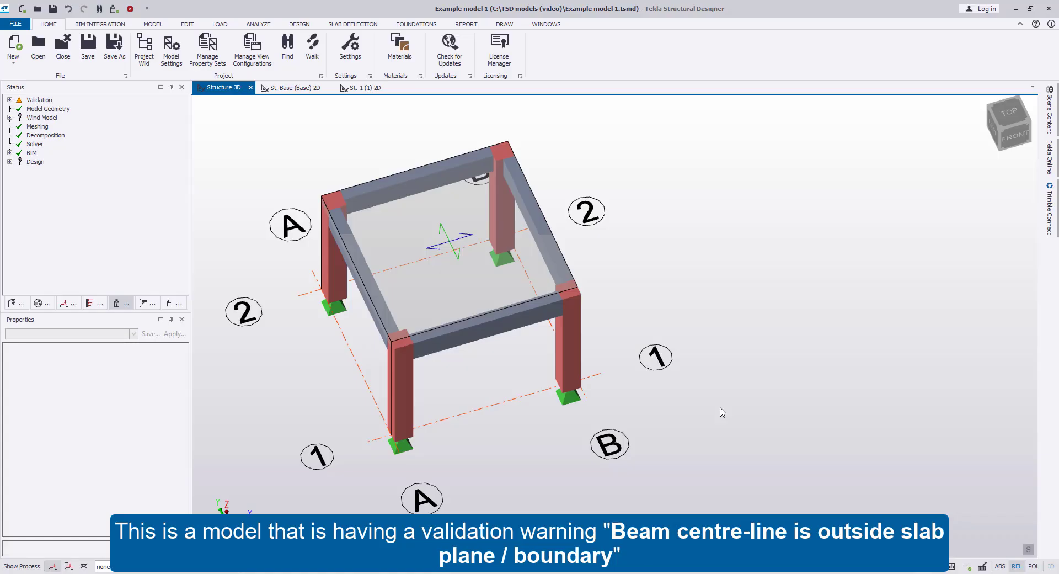
- Find the beam centre-line outside slab warning under Validation > Model > General and highlight beam 1B3
left_click(114, 10)
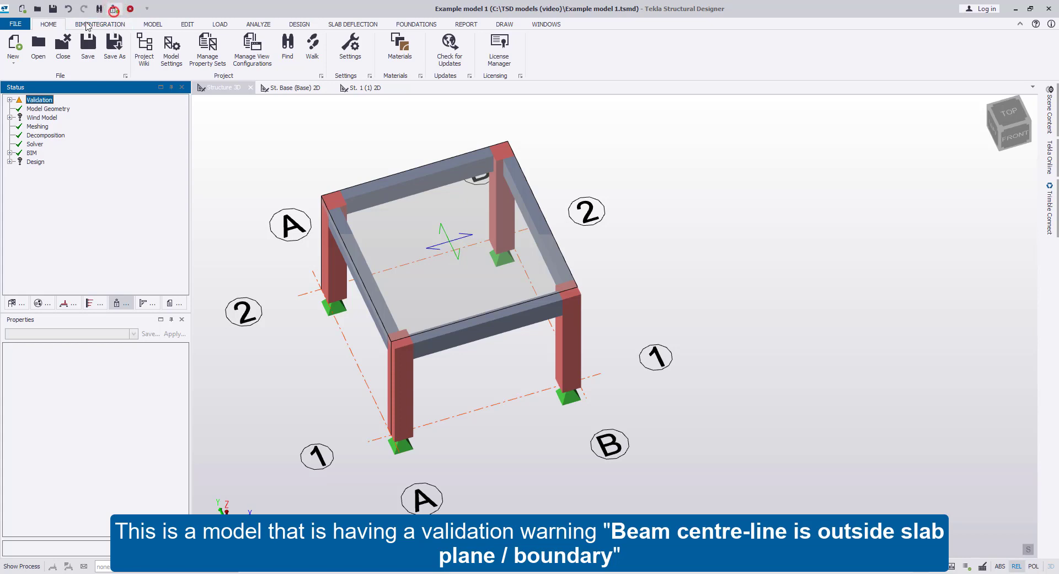
left_click(10, 99)
left_click(21, 109)
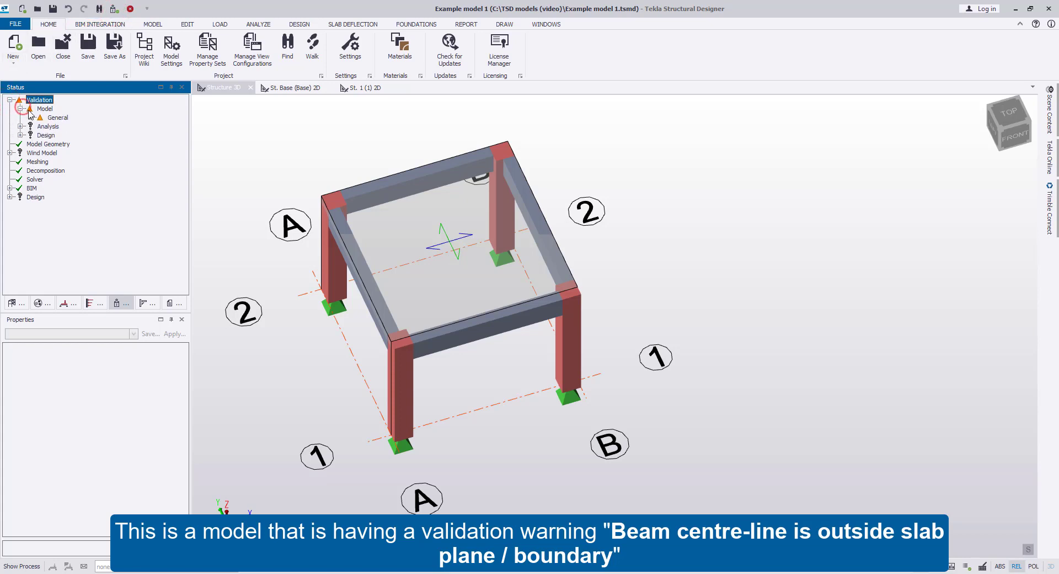
left_click(31, 118)
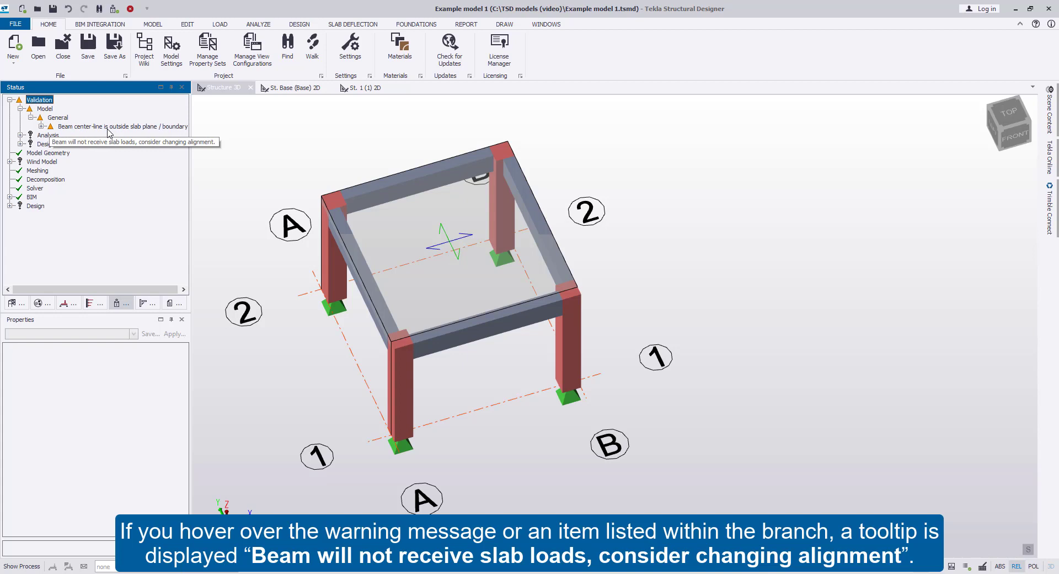
double_click(113, 127)
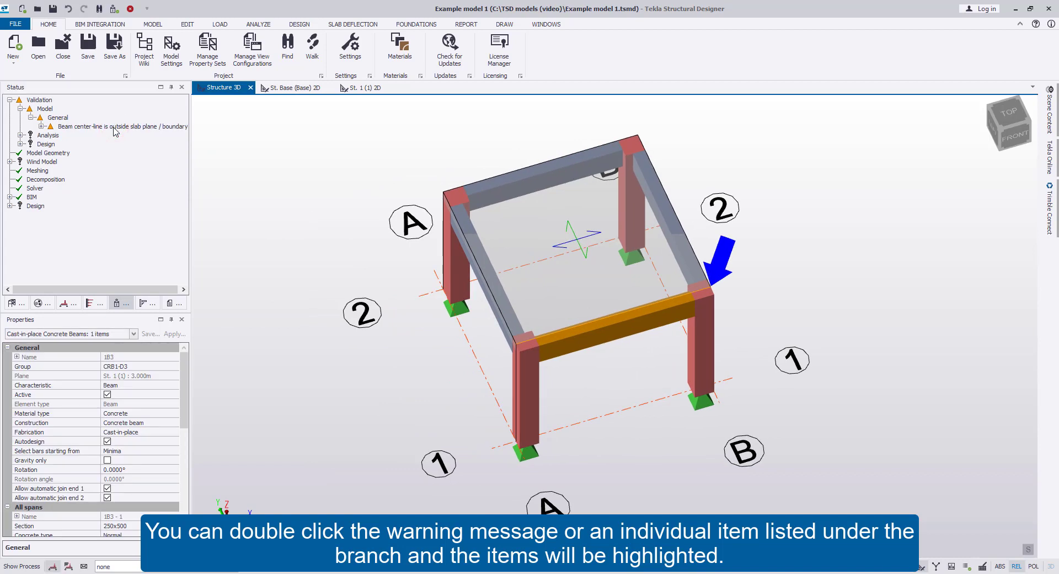
left_click(42, 126)
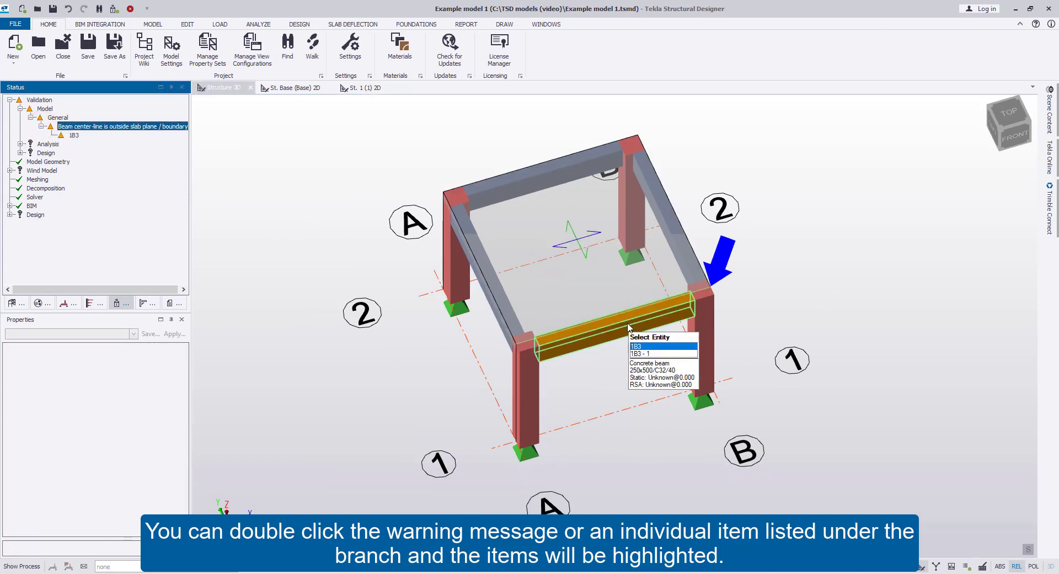
left_click(408, 312)
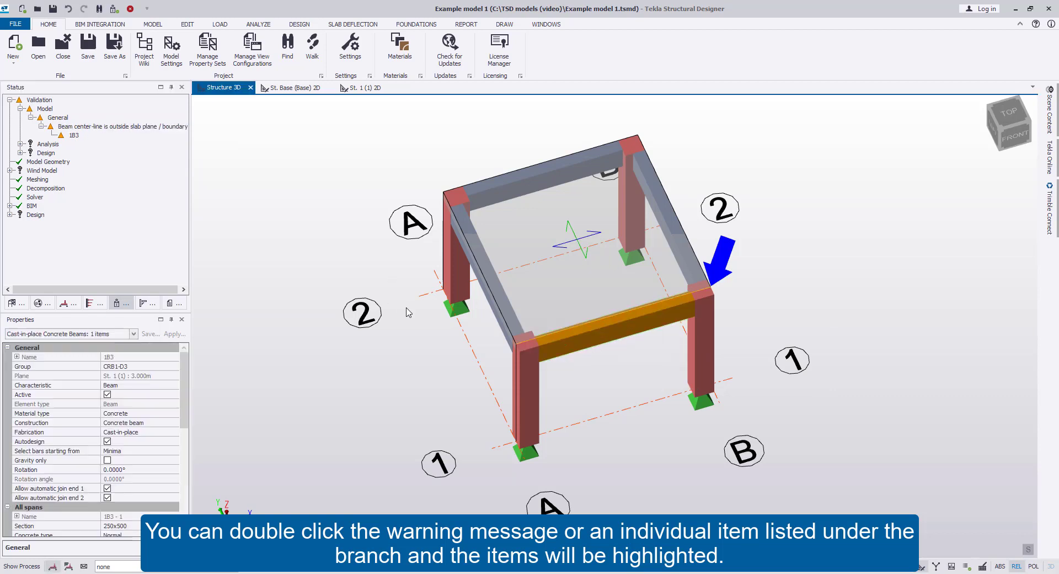
- Switch the 3D view to Solver view from TOP and zoom to the bottom slab edge
right_click(219, 90)
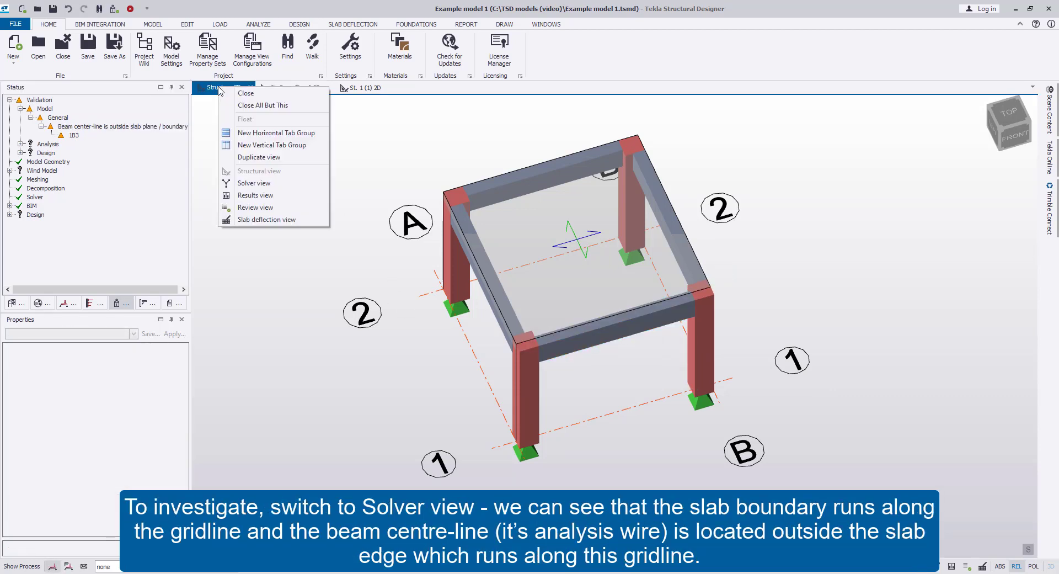
left_click(249, 184)
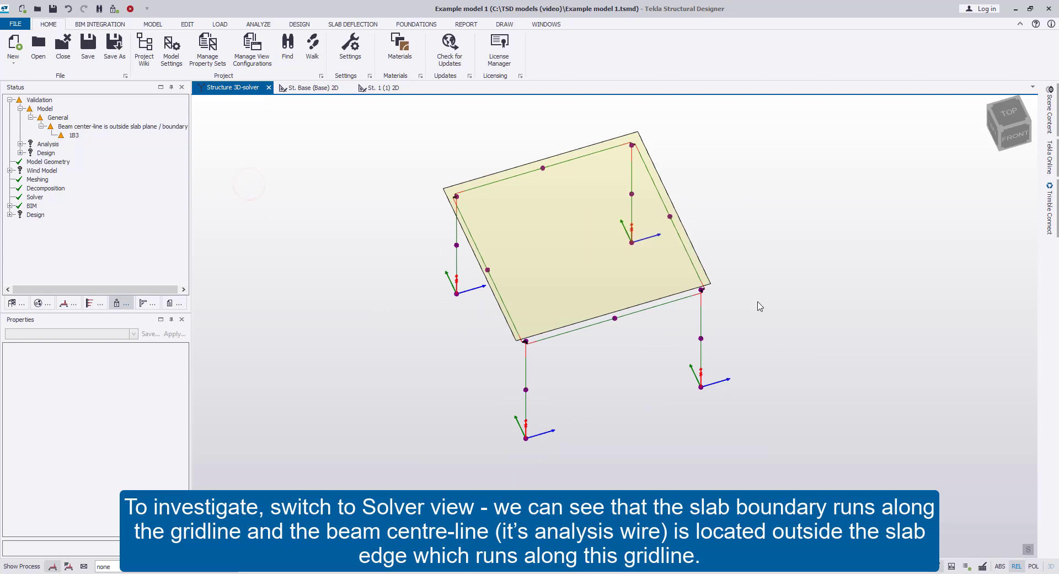
left_click(986, 127)
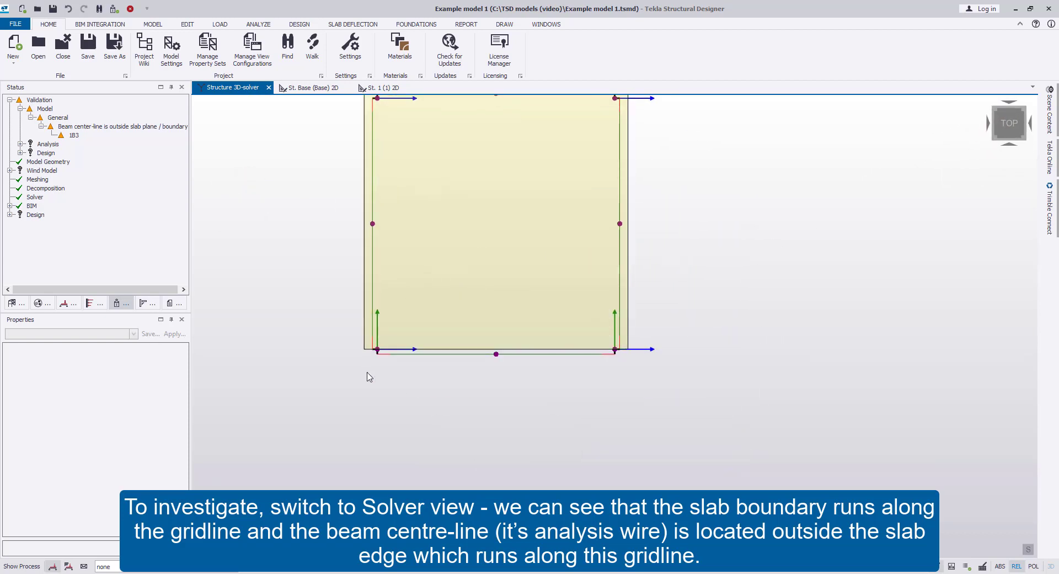
scroll(369, 373, "up", 3)
scroll(406, 354, "up", 2)
middle_click_drag(607, 343, 497, 350)
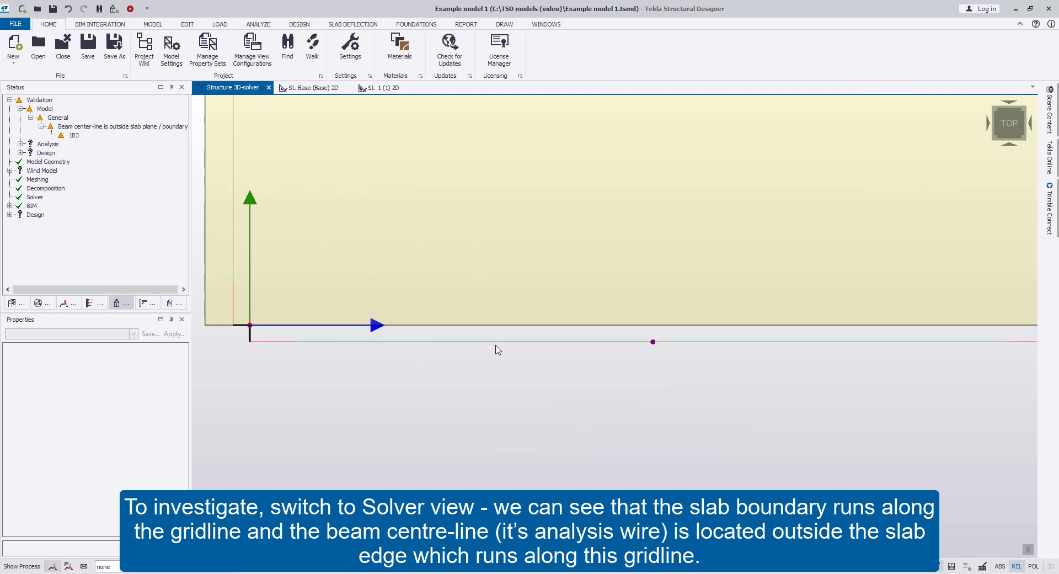
scroll(559, 352, "down", 2)
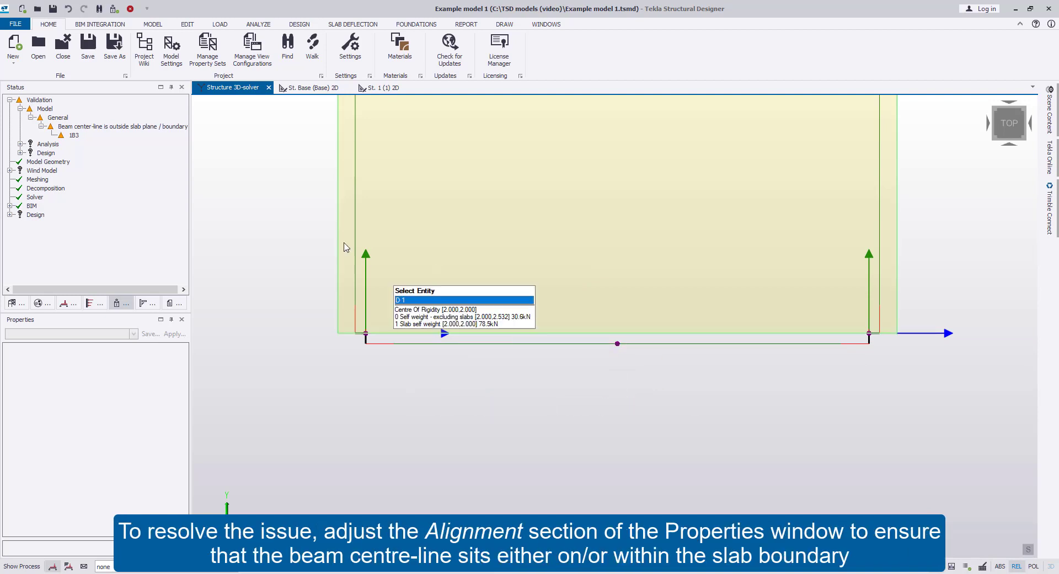
- Return to the Structural view, open the St. 1 (1) 2D plan and select the A/1 column
right_click(233, 95)
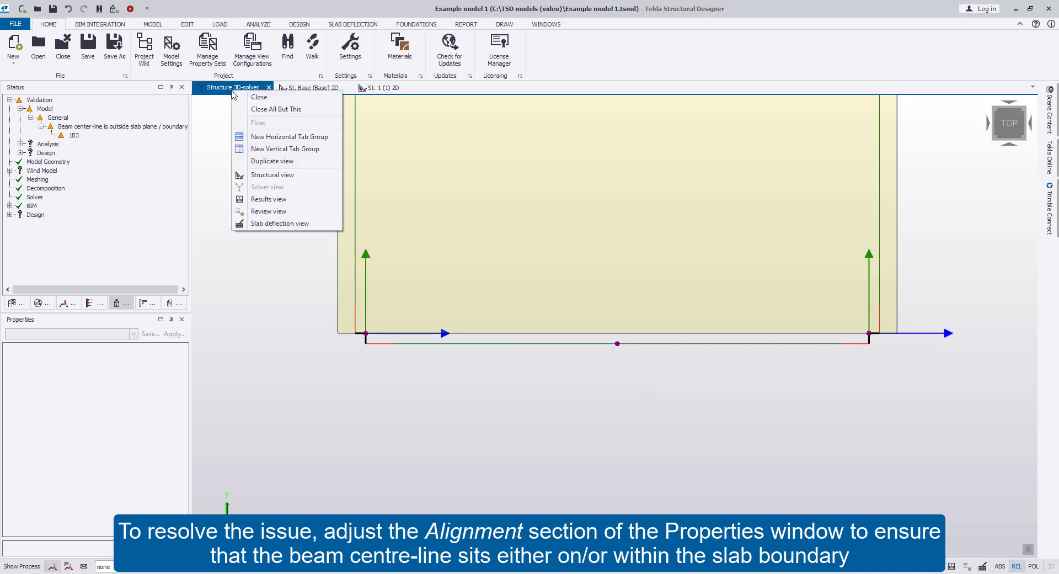
left_click(266, 177)
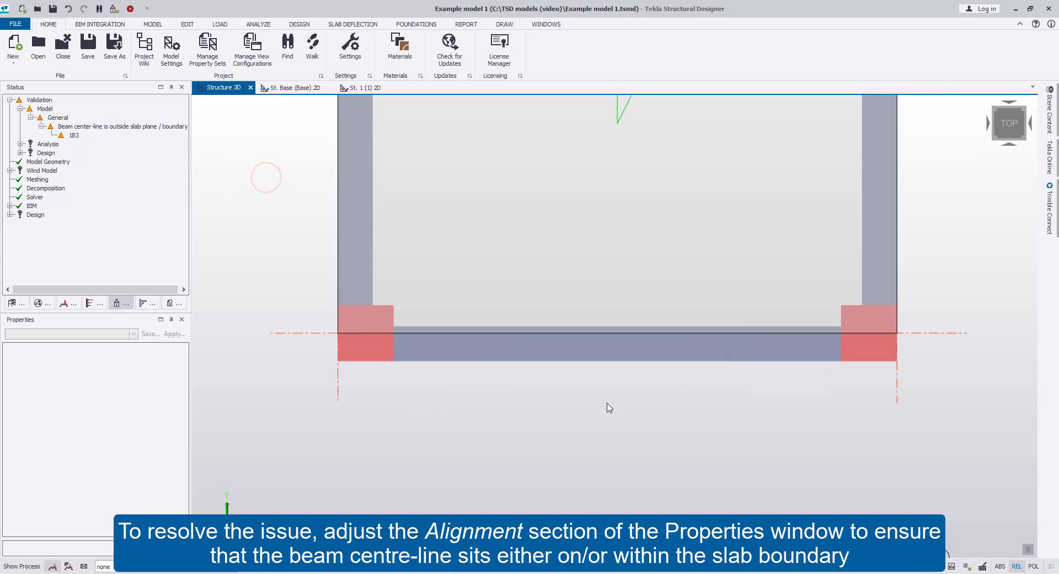
middle_click_drag(487, 401, 453, 406)
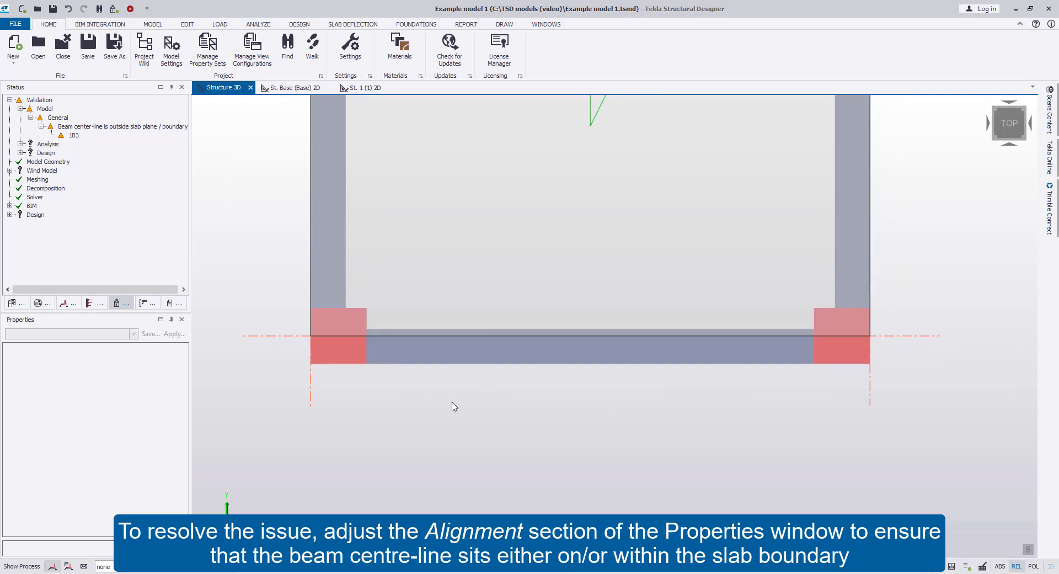
left_click(364, 89)
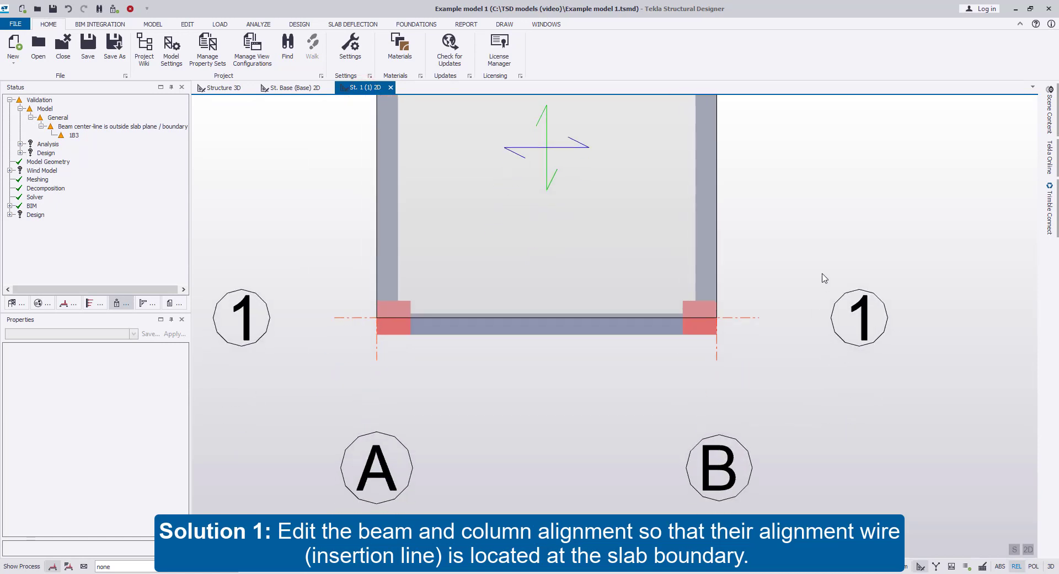
middle_click_drag(823, 382, 821, 407)
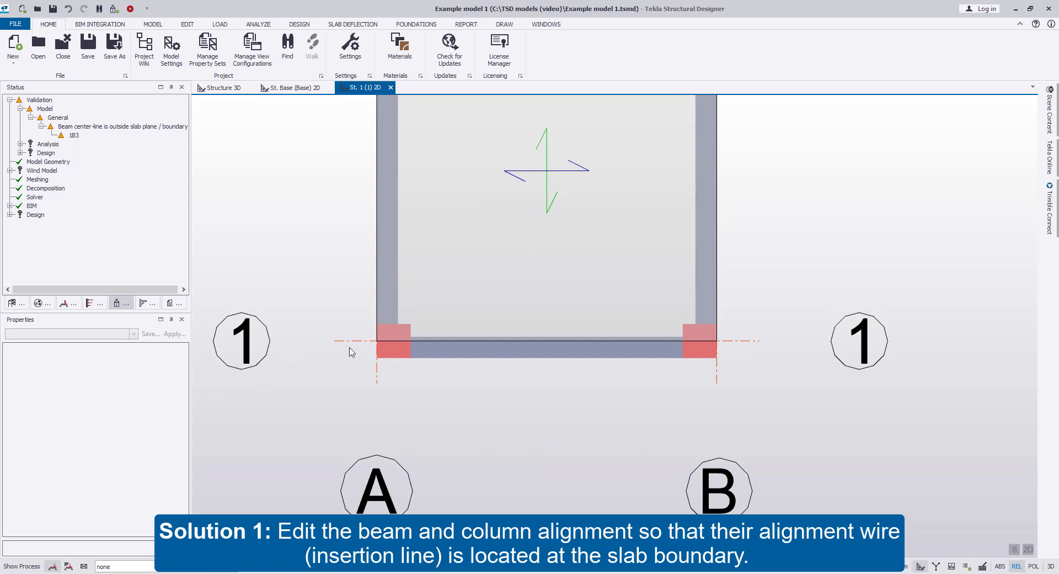
left_click(380, 353)
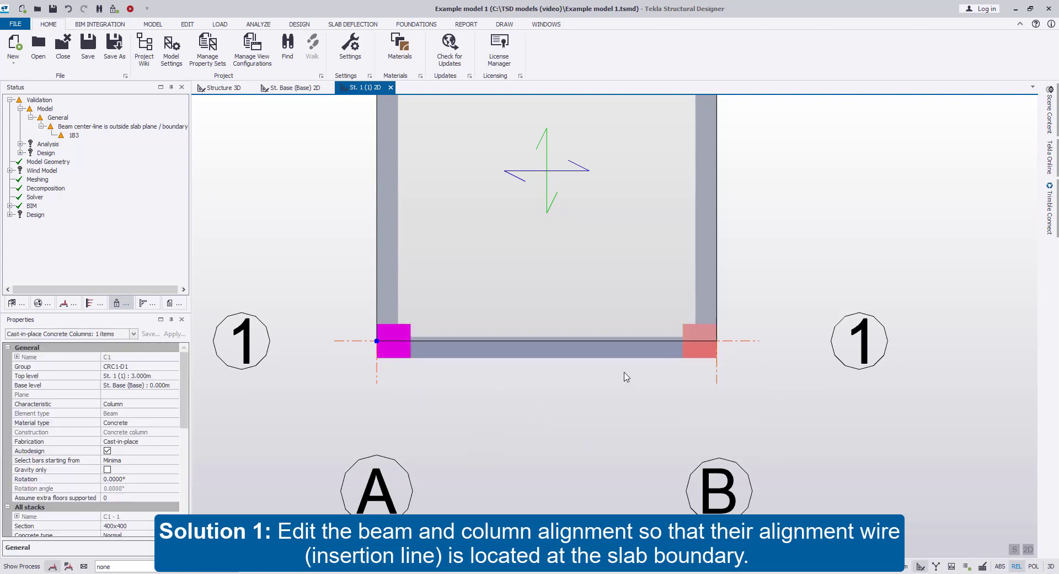
- Set the major snap level of both gridline-1 columns (A/1, B/1) to Bottom
left_click(690, 354)
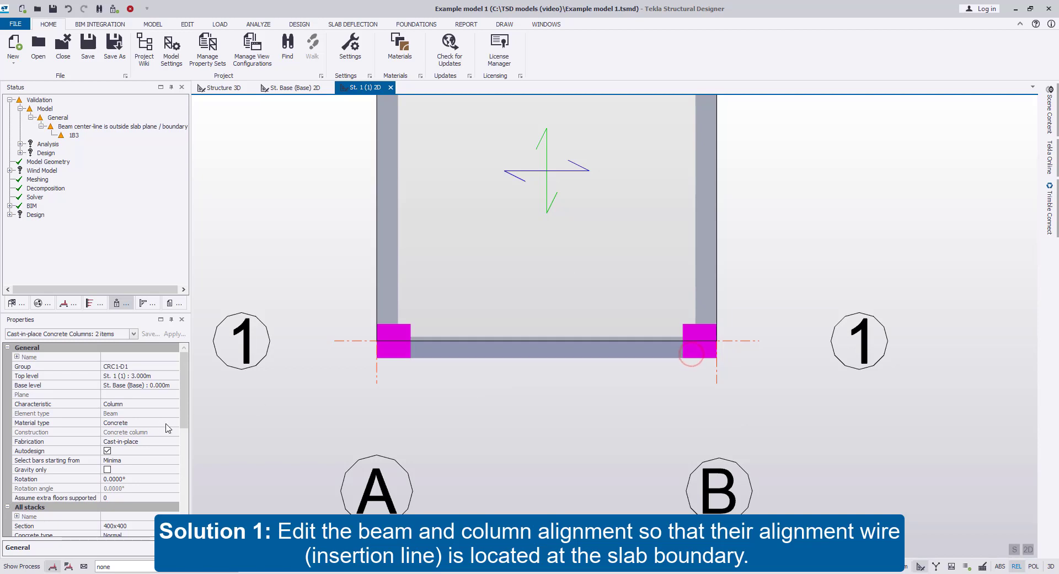
scroll(191, 412, "down", 5)
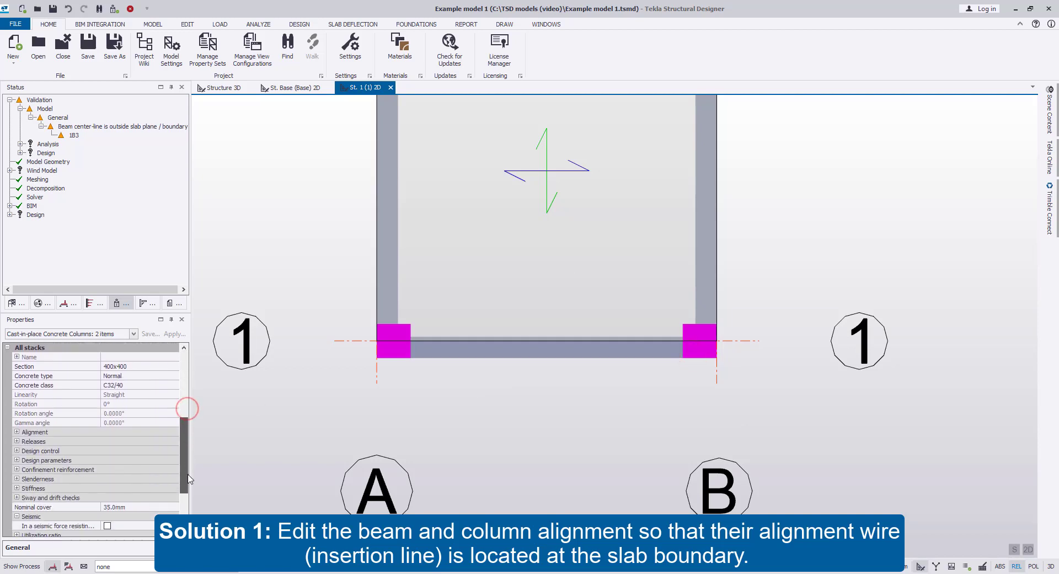
left_click(17, 432)
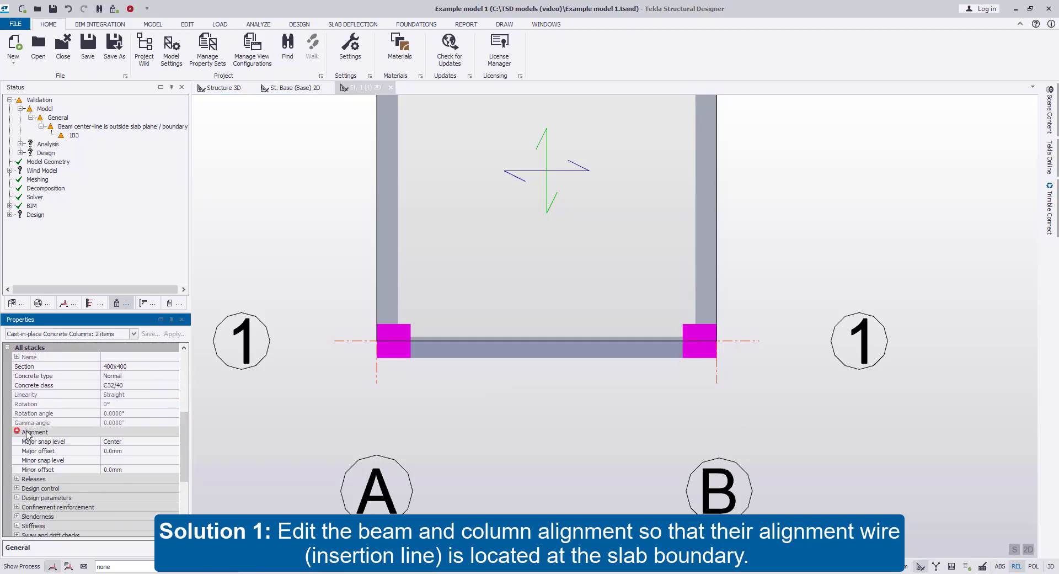
left_click(170, 442)
left_click(174, 440)
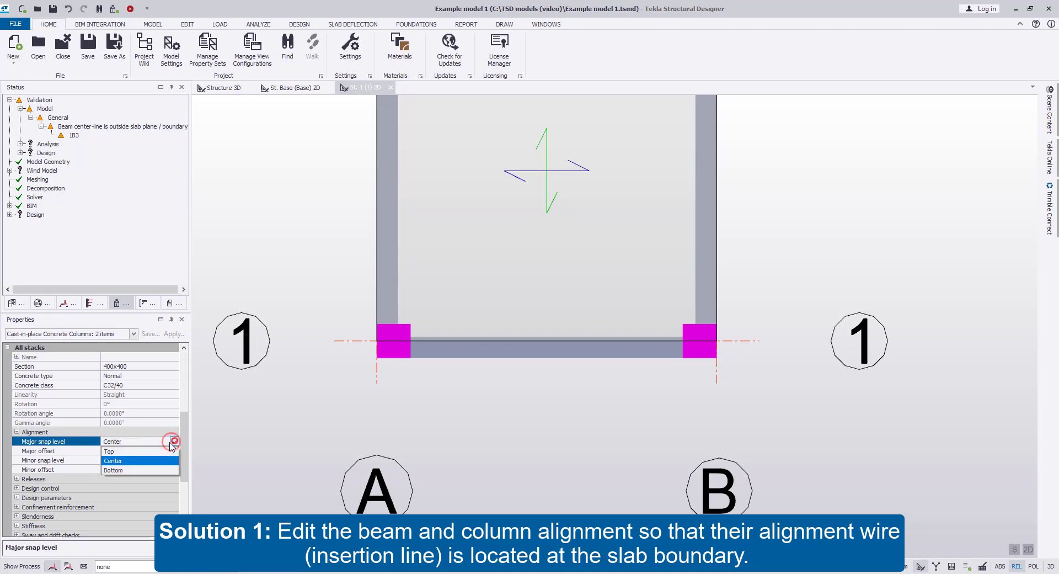
left_click(155, 469)
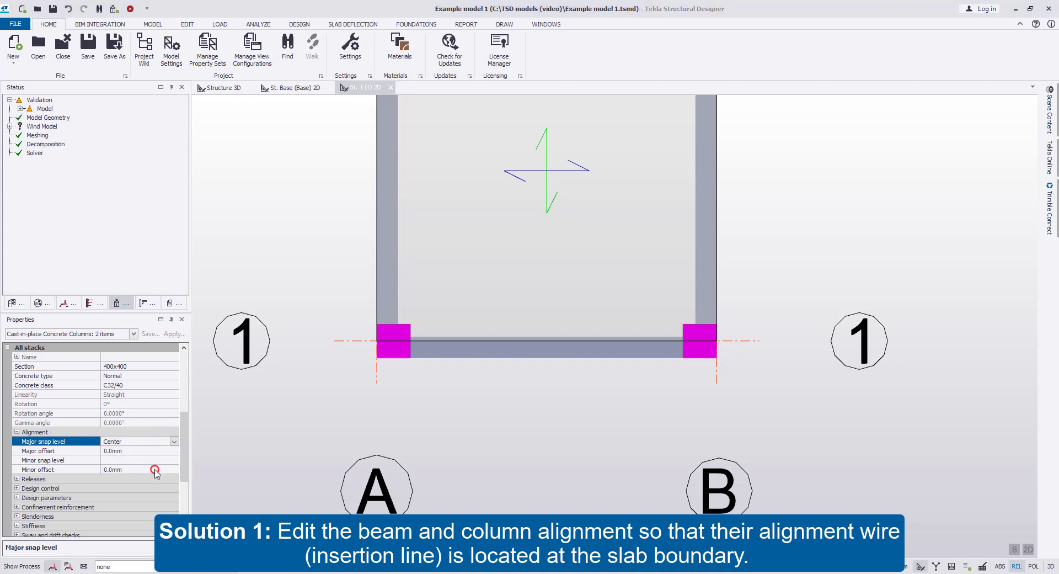
- Set edge beam 1B3's minor snap level to Right and re-validate the model
left_click(488, 357)
scroll(182, 418, "down", 5)
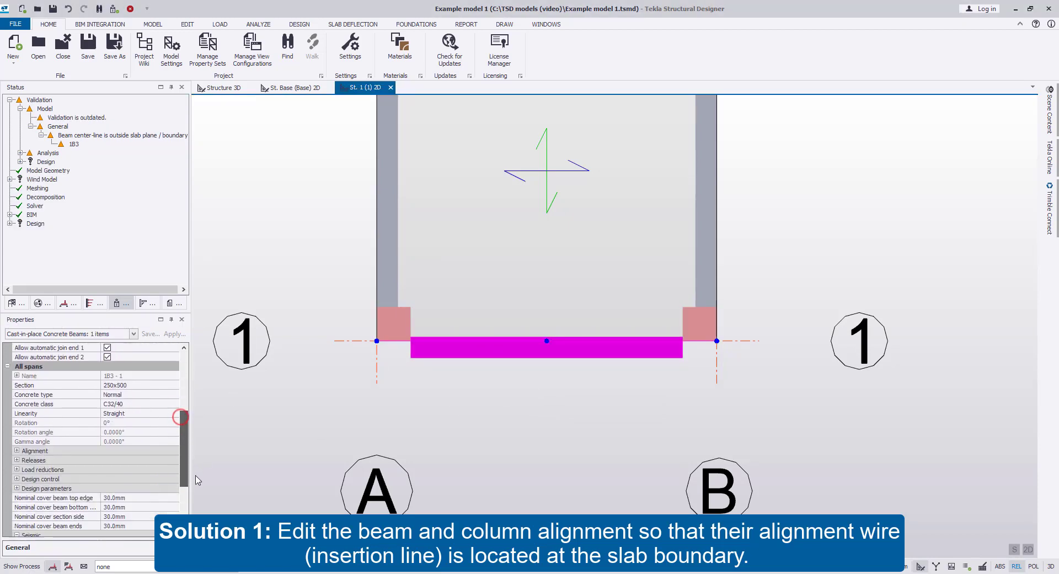
left_click(17, 451)
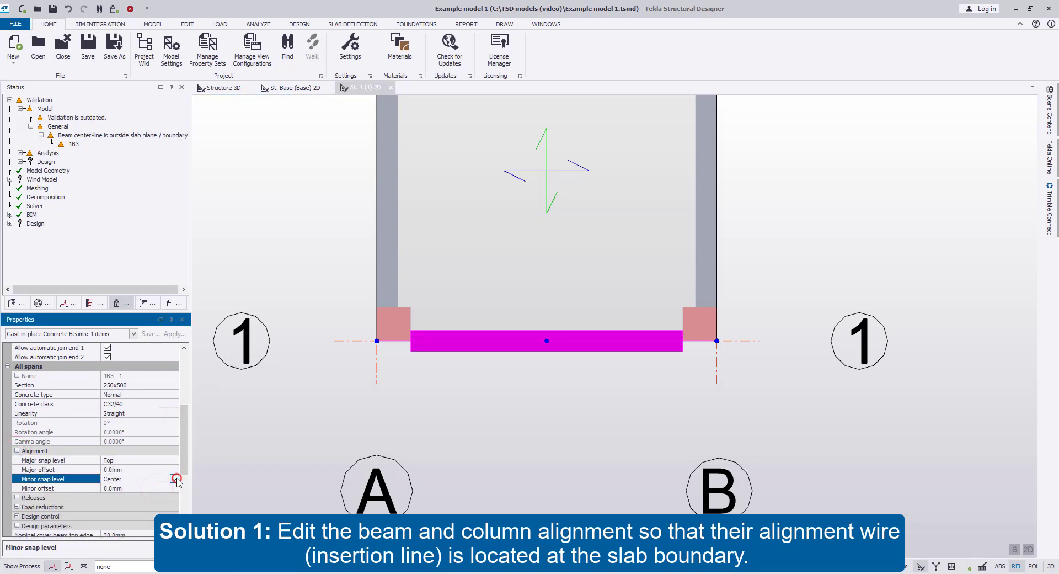
left_click(175, 478)
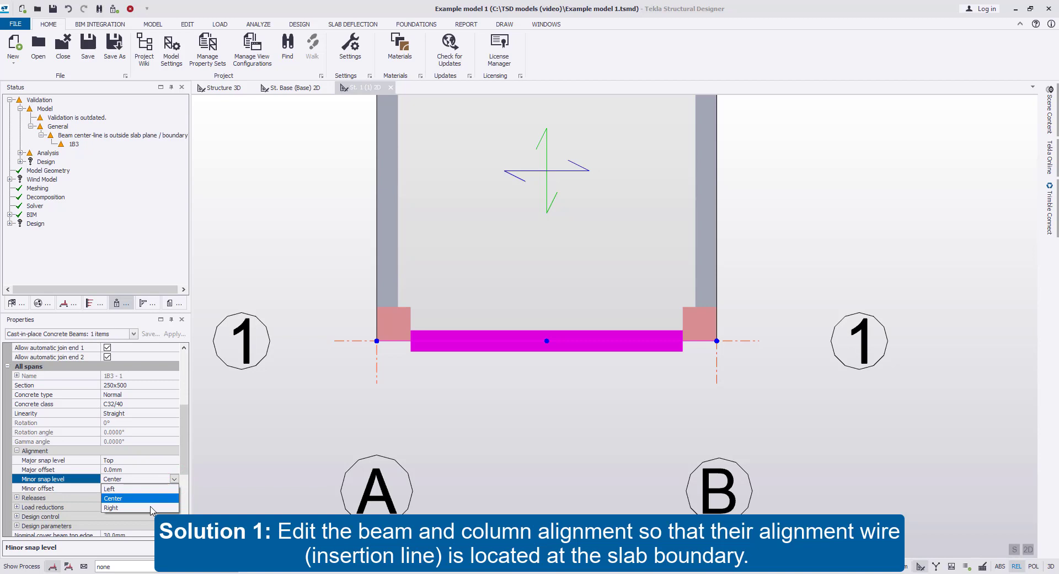
left_click(151, 506)
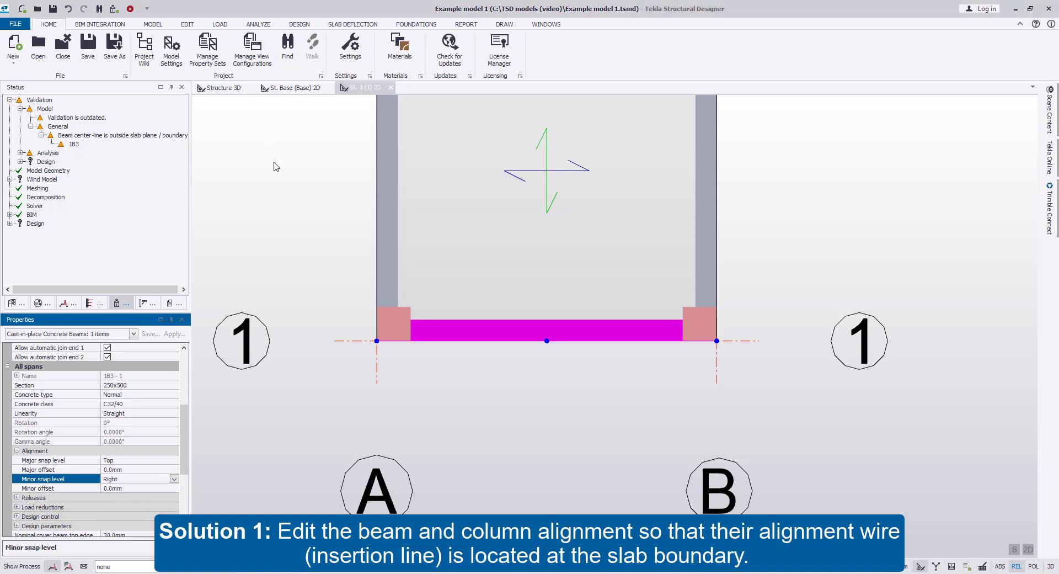
left_click(114, 9)
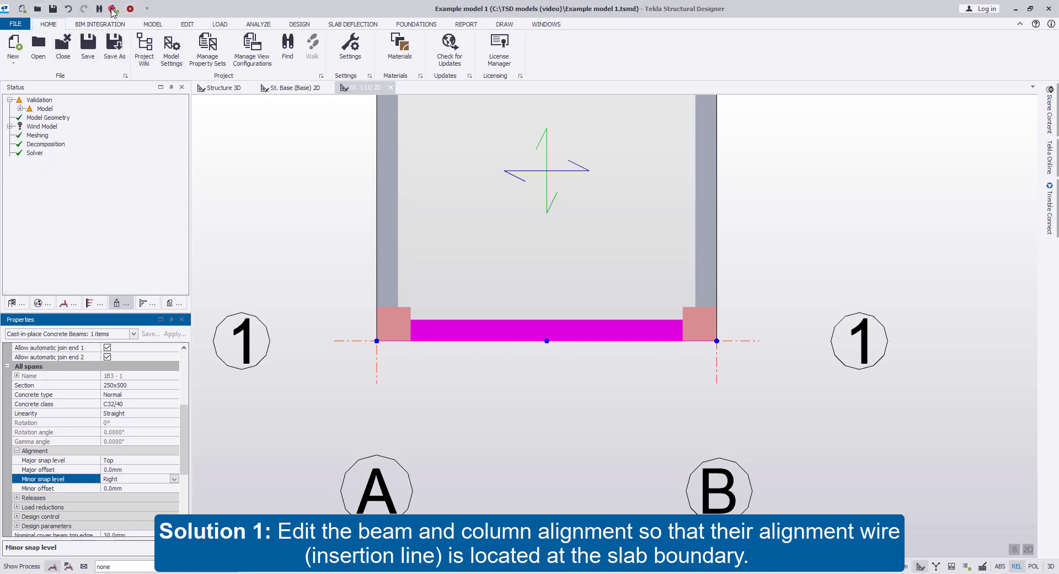
- Toggle the St. 1 plan to the solver view and then back to the structural view
right_click(361, 89)
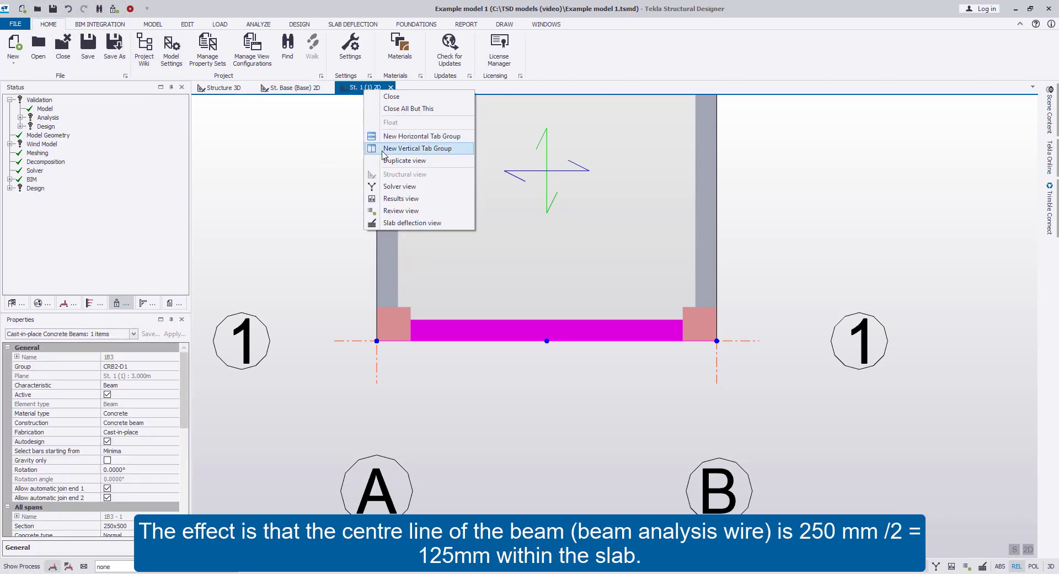
left_click(393, 182)
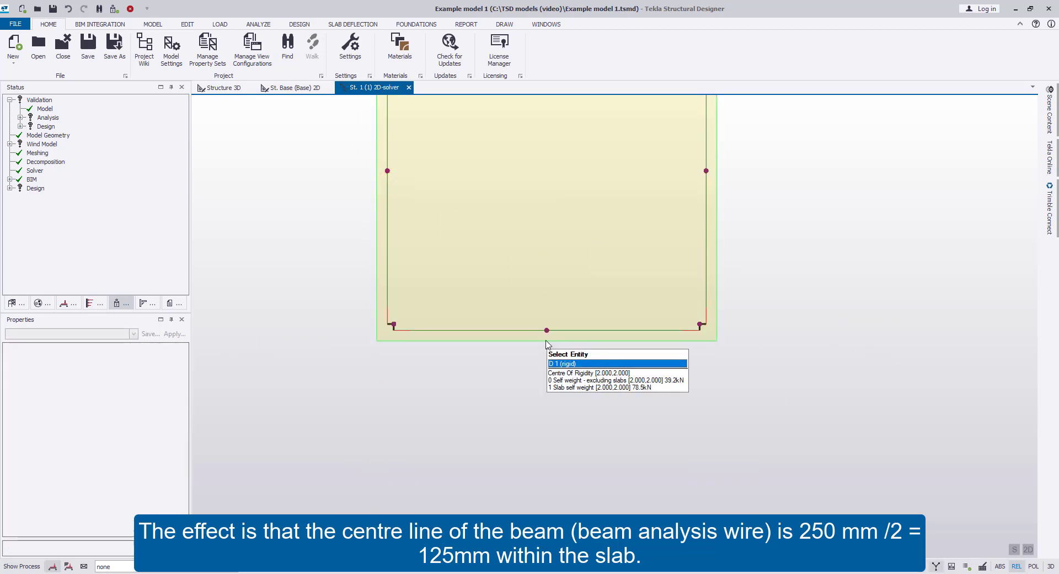
right_click(353, 92)
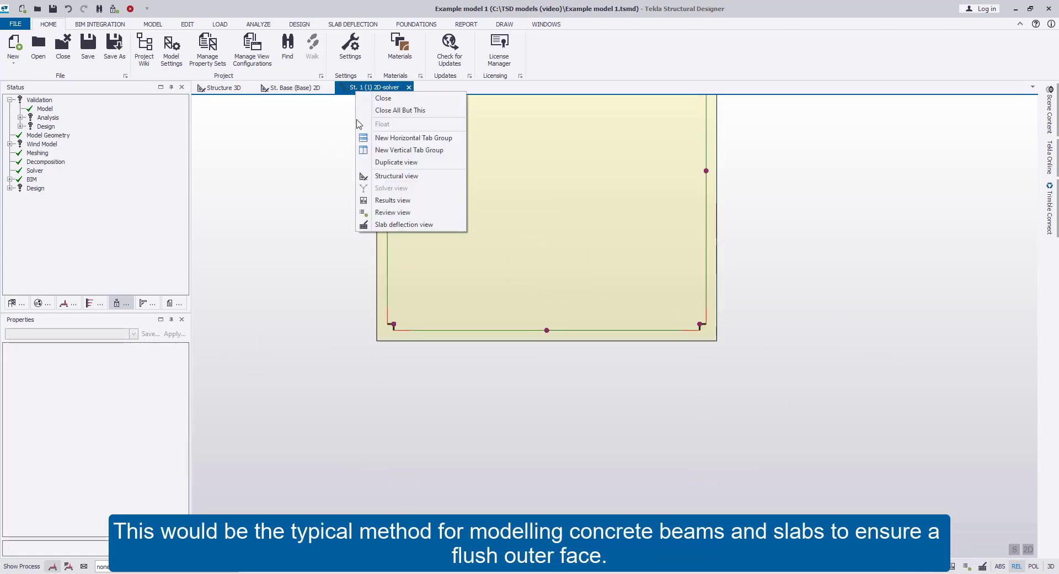
left_click(386, 177)
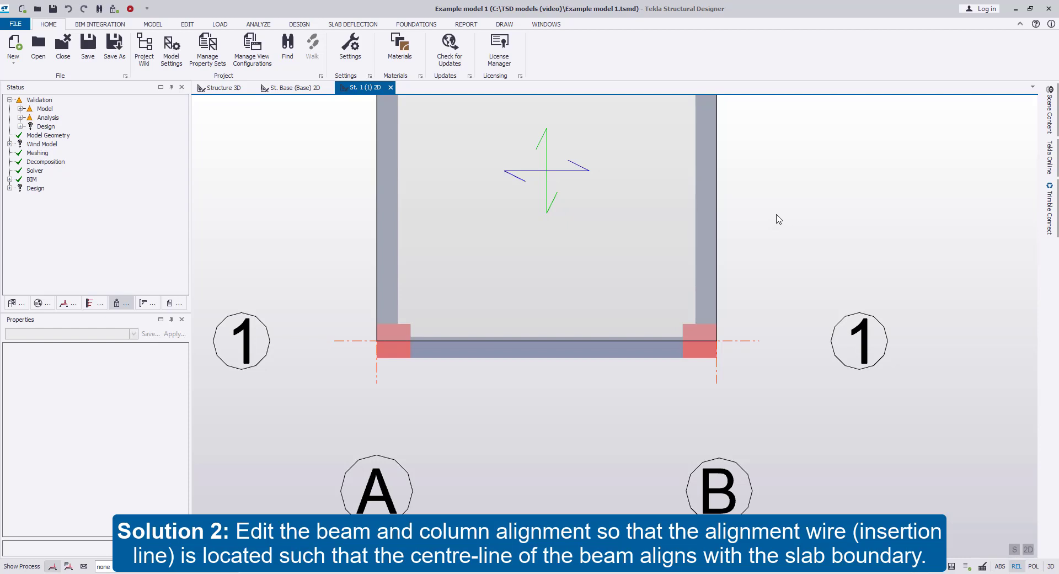
- Add a quick parallel construction line 0.075 m from gridline 1
left_click(153, 23)
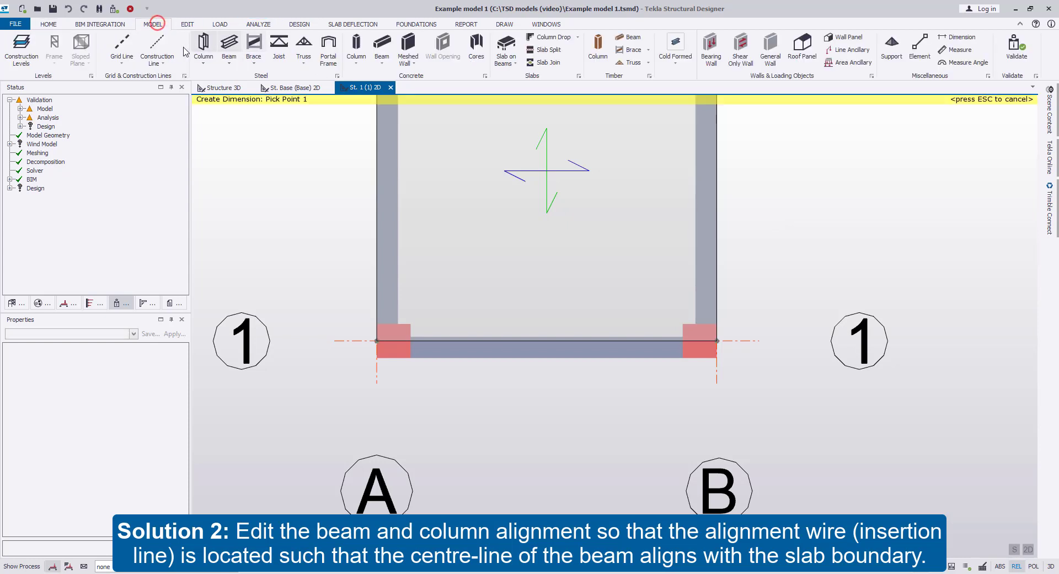
left_click(159, 43)
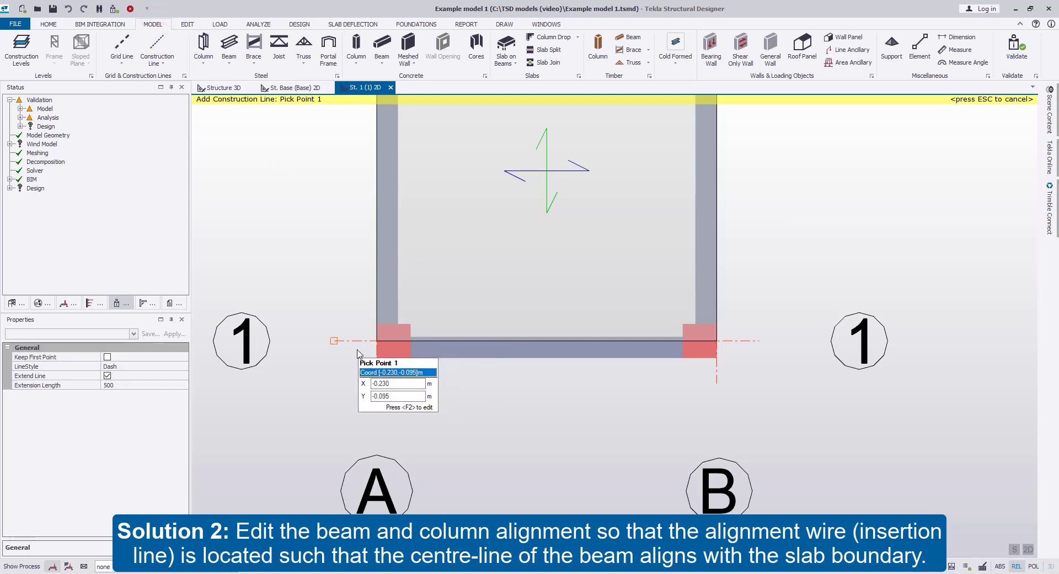
left_click(165, 63)
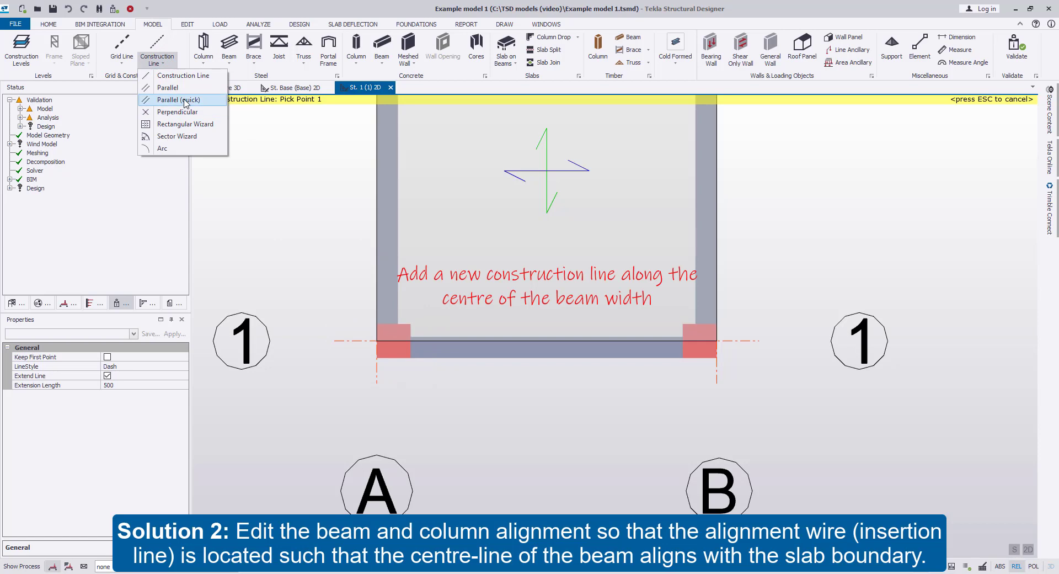
left_click(184, 99)
left_click(360, 341)
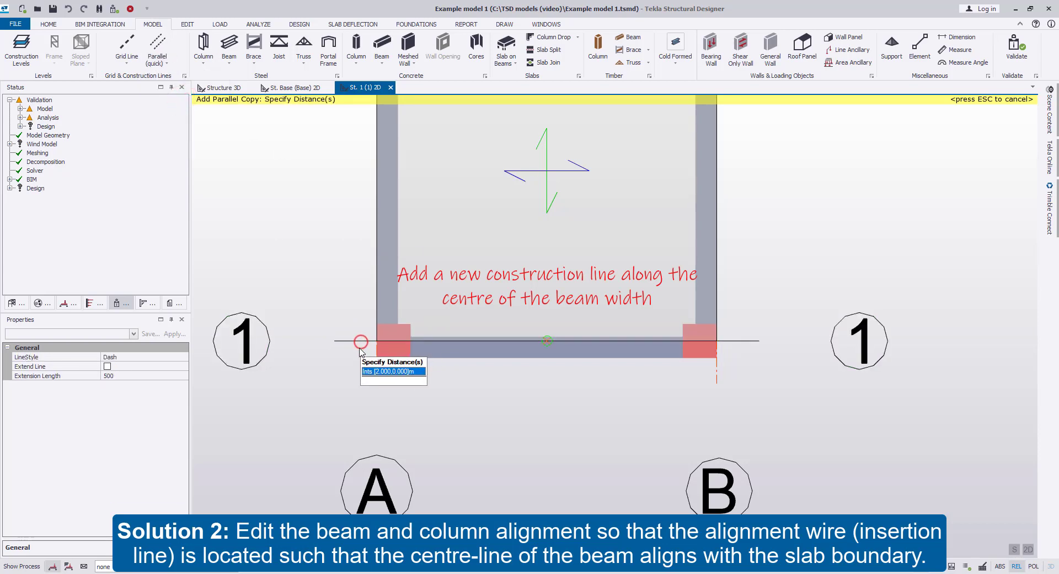
key("F2")
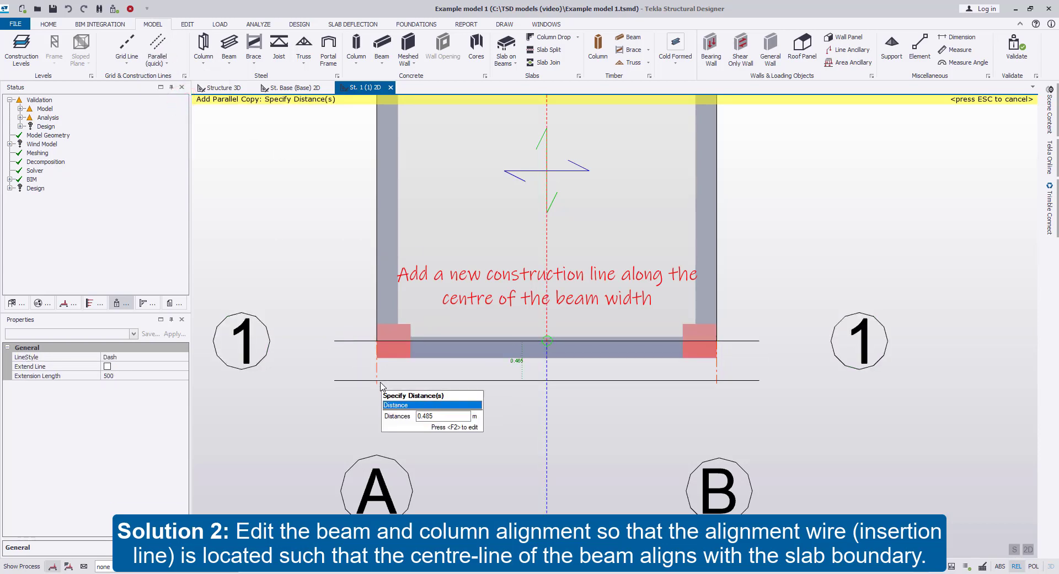
key("F2")
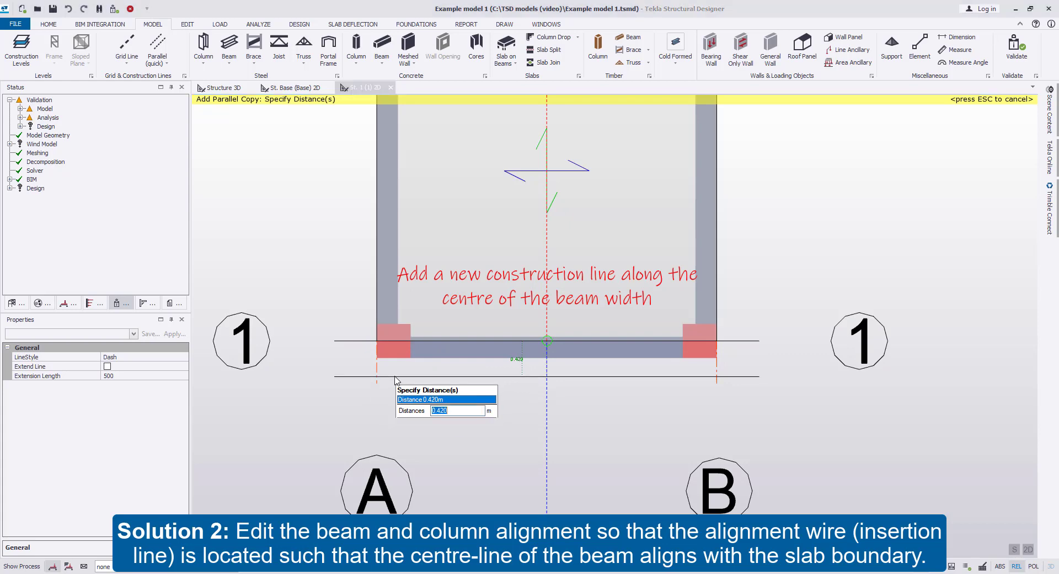
type("0.07")
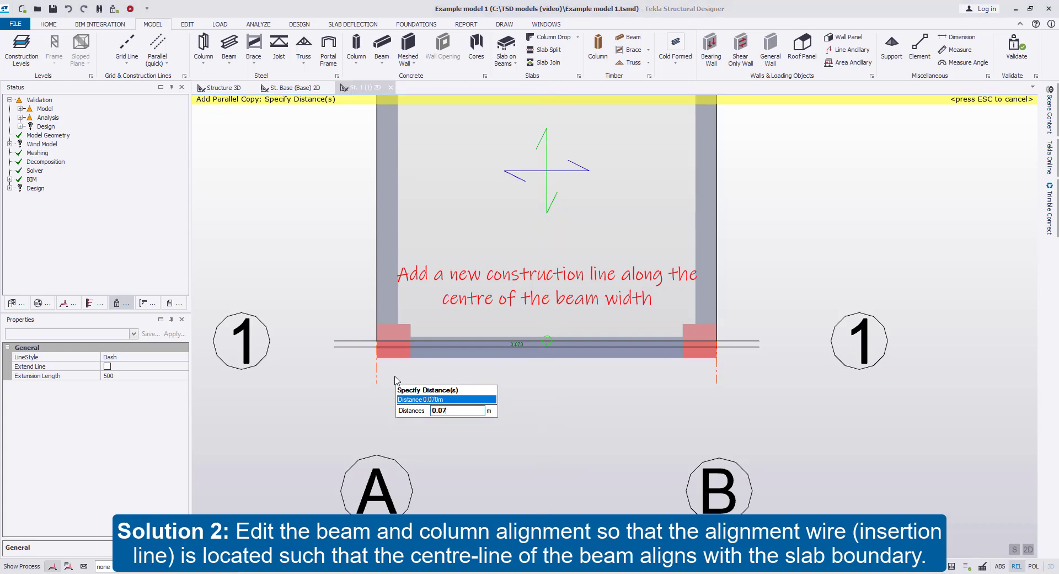
type("5")
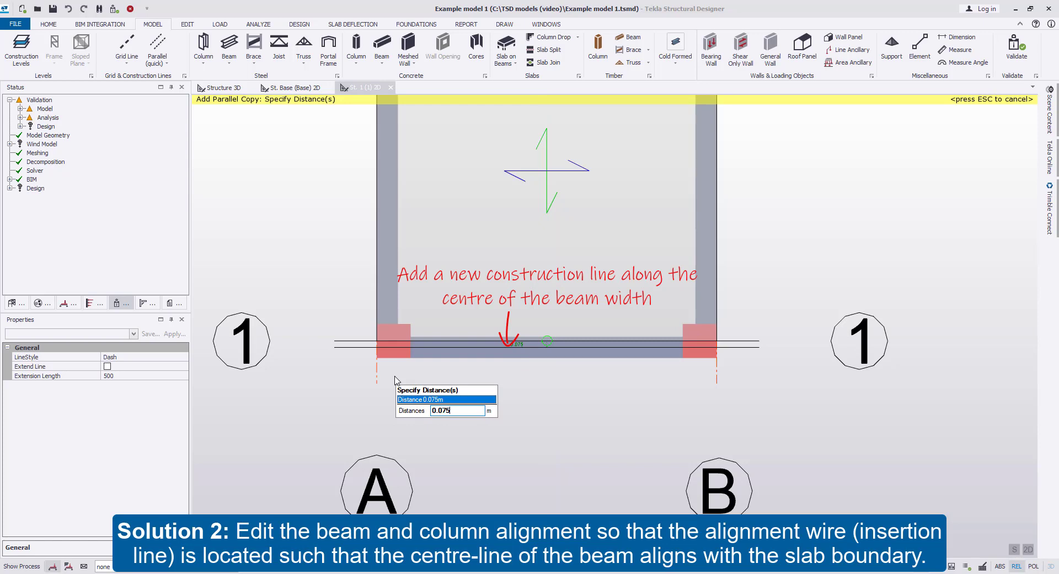
key("Return")
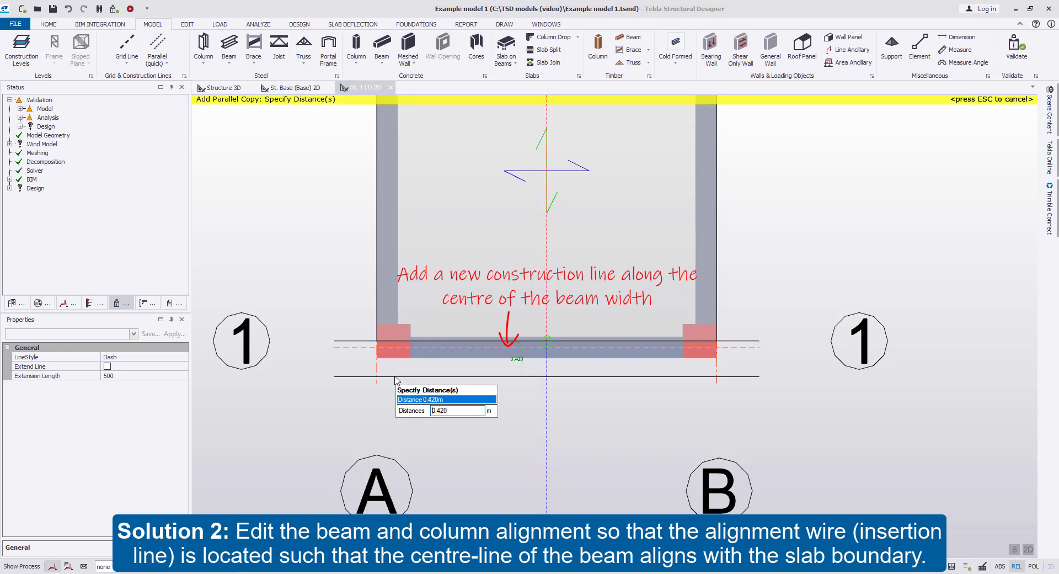
key("Escape")
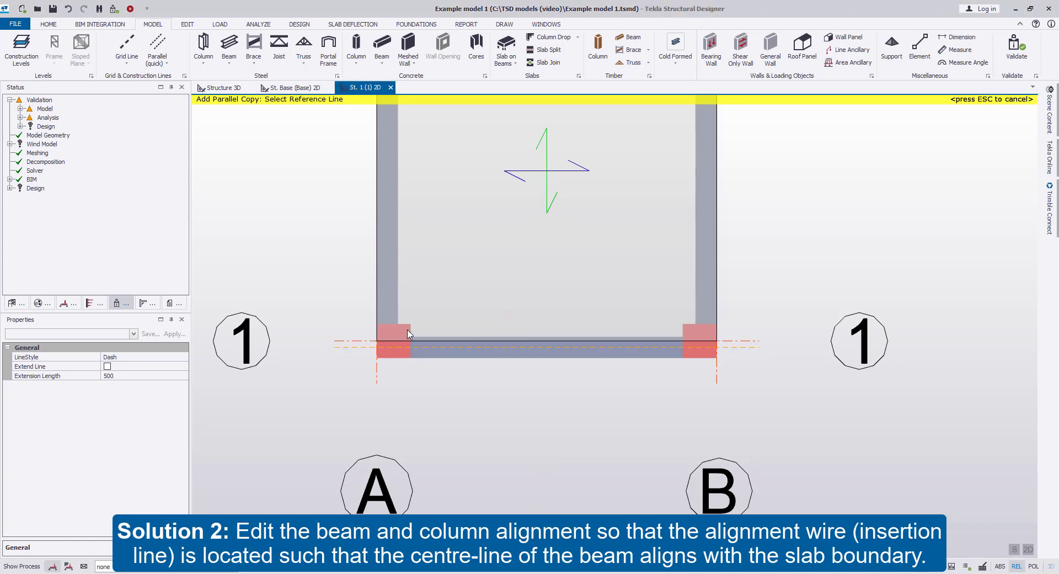
key("Escape")
- Start moving column C1 at A/1, using its corner node as the reference point
left_click(403, 358)
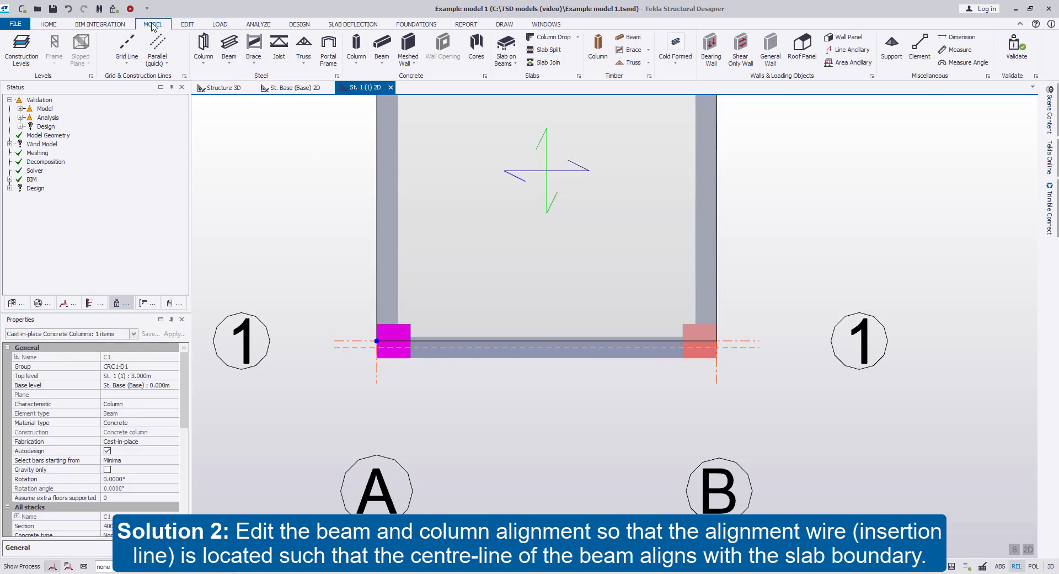
left_click(187, 24)
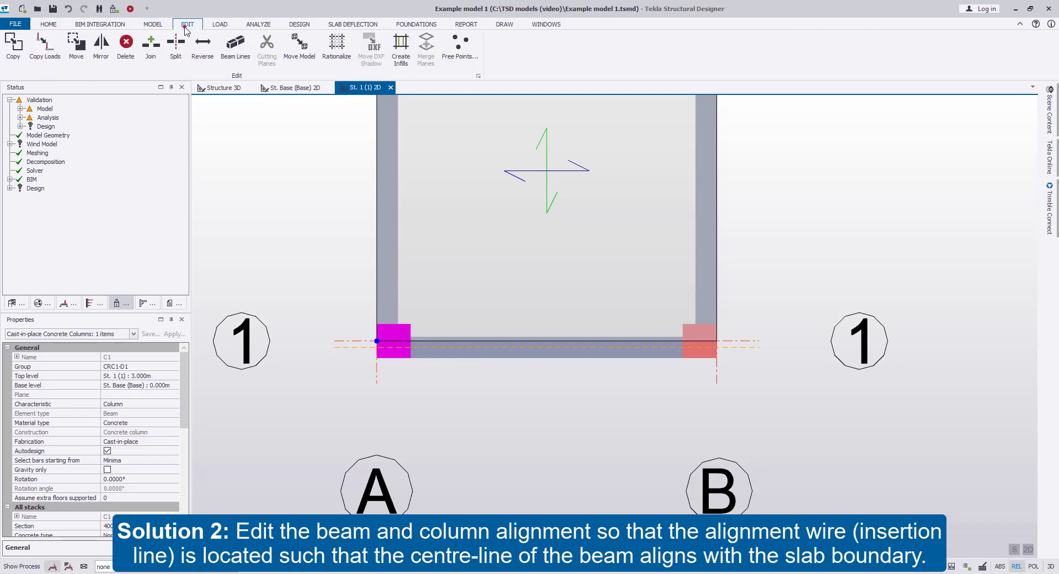
left_click(76, 44)
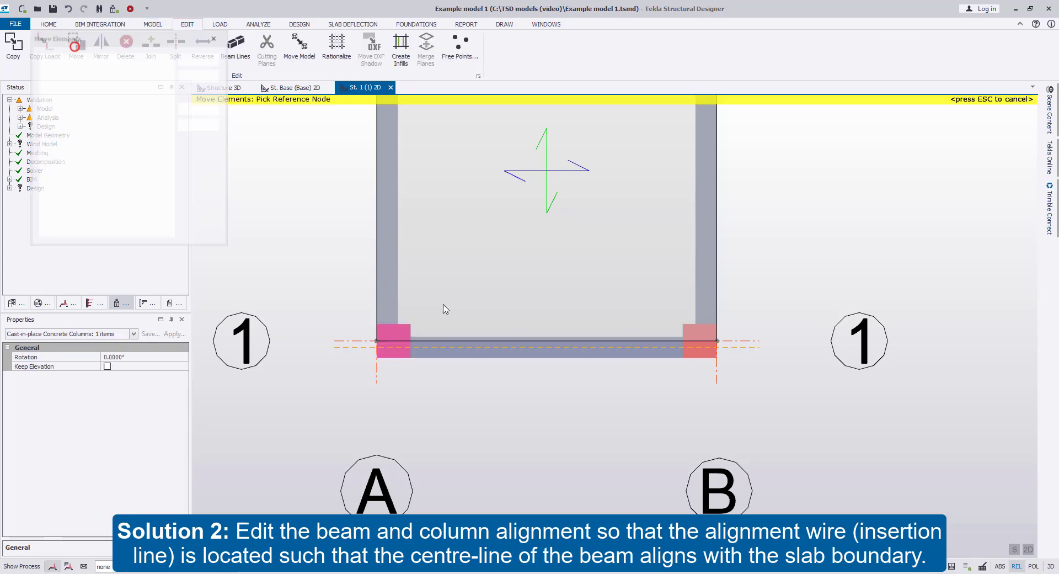
left_click(377, 341)
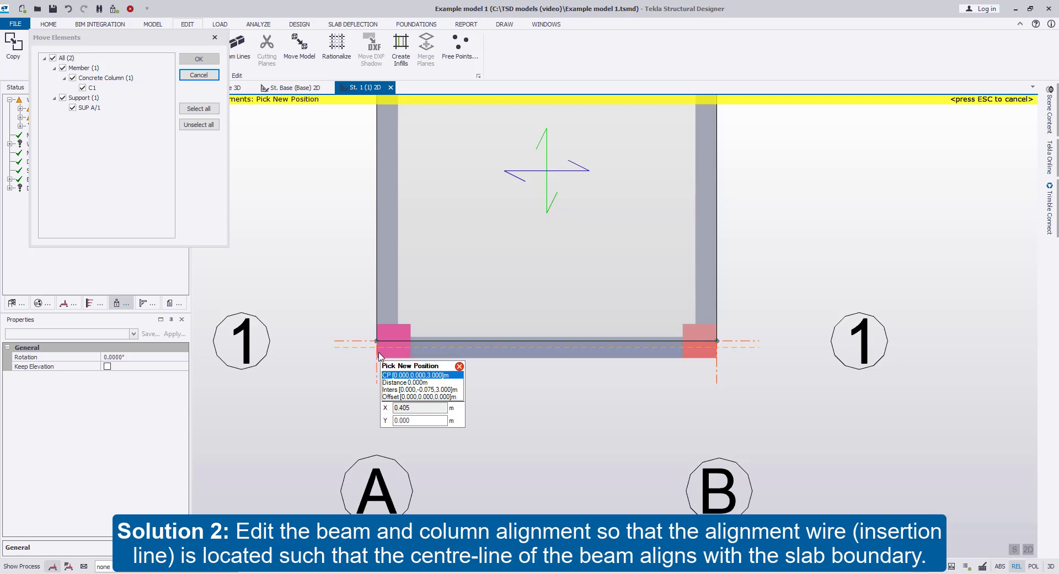
scroll(379, 352, "up", 2)
scroll(380, 353, "up", 2)
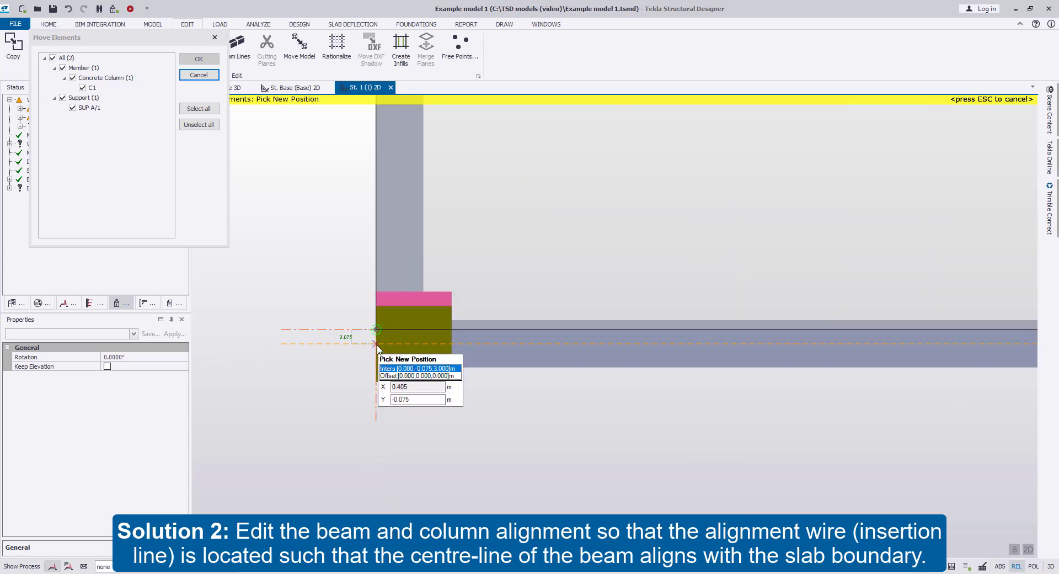
- Place column C1 on the construction line and give it a 75.0 mm major offset
left_click(377, 344)
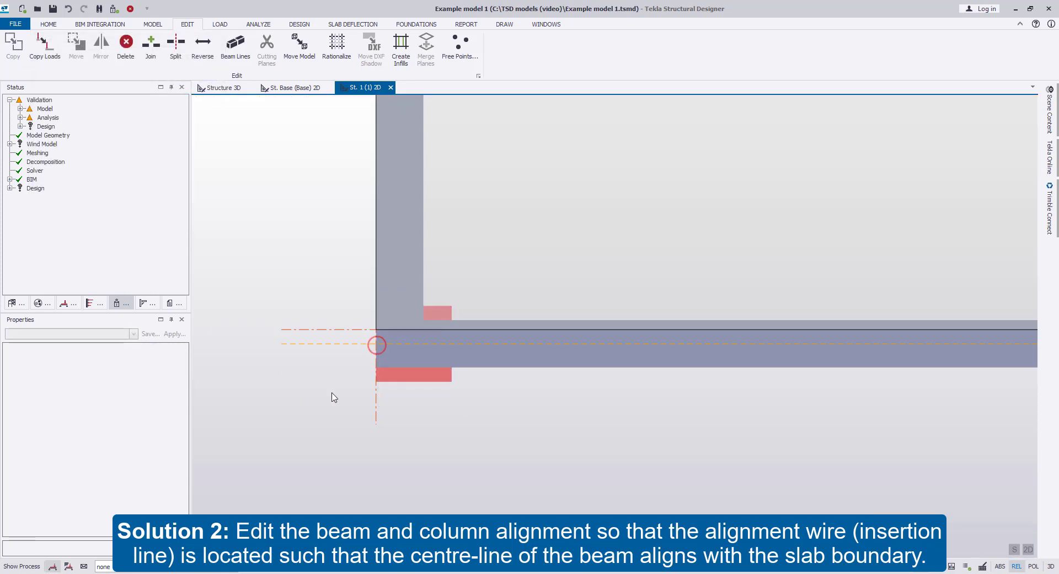
left_click(416, 370)
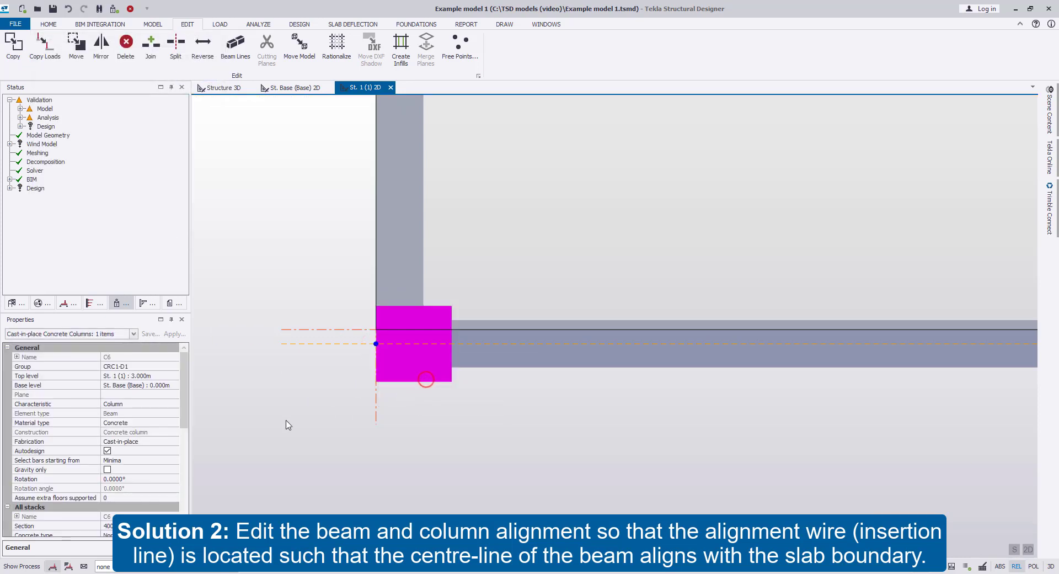
scroll(186, 408, "down", 5)
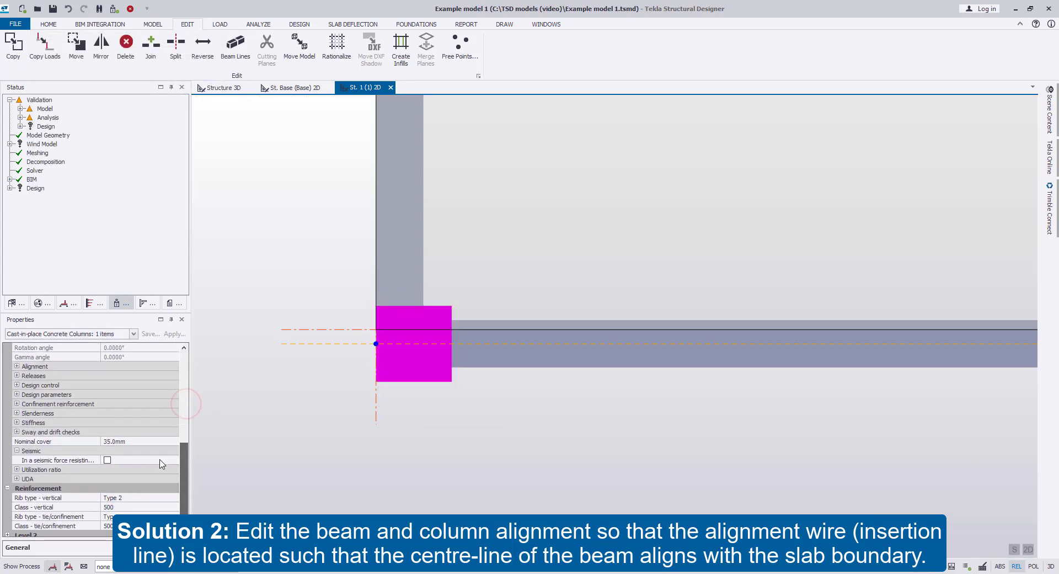
left_click(17, 366)
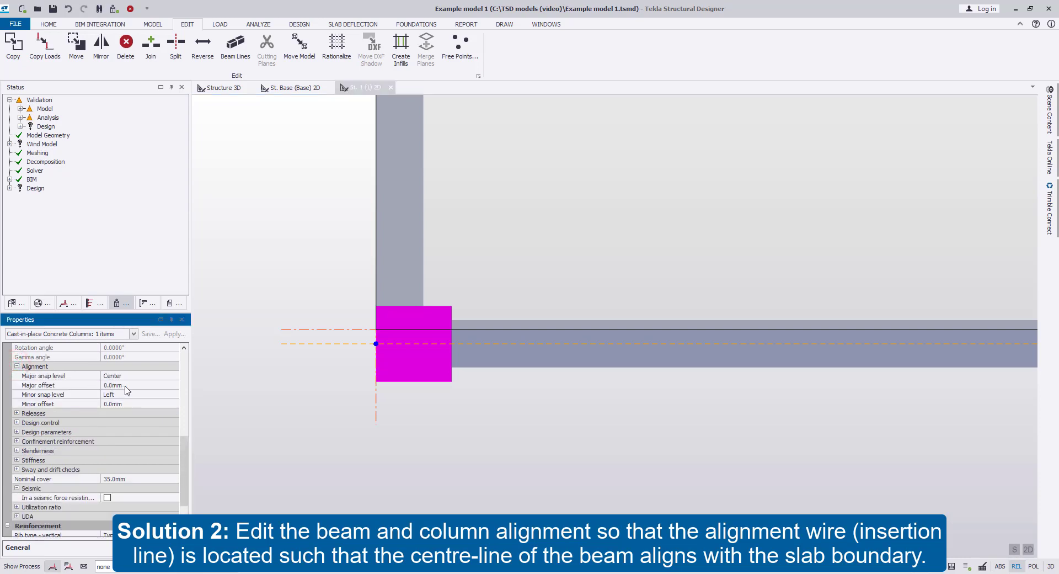
left_click(127, 386)
left_click(127, 386)
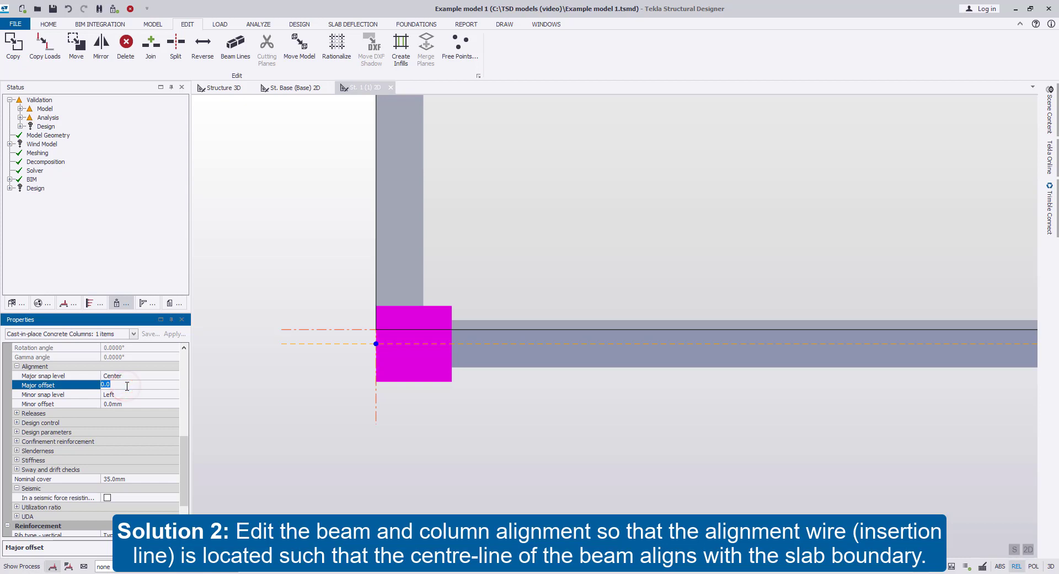
type("75.0")
key("Return")
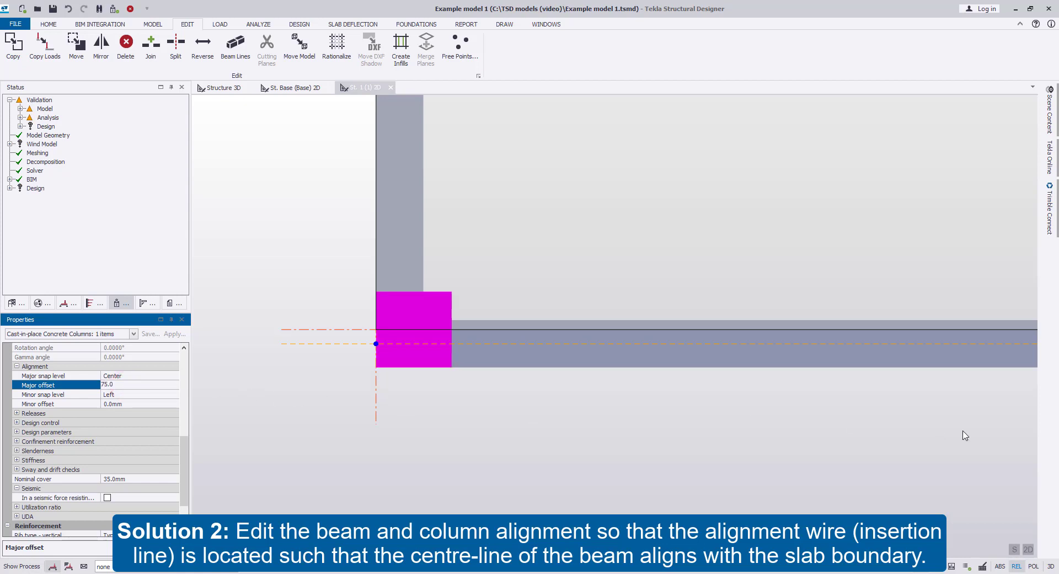
middle_click_drag(899, 428, 700, 406)
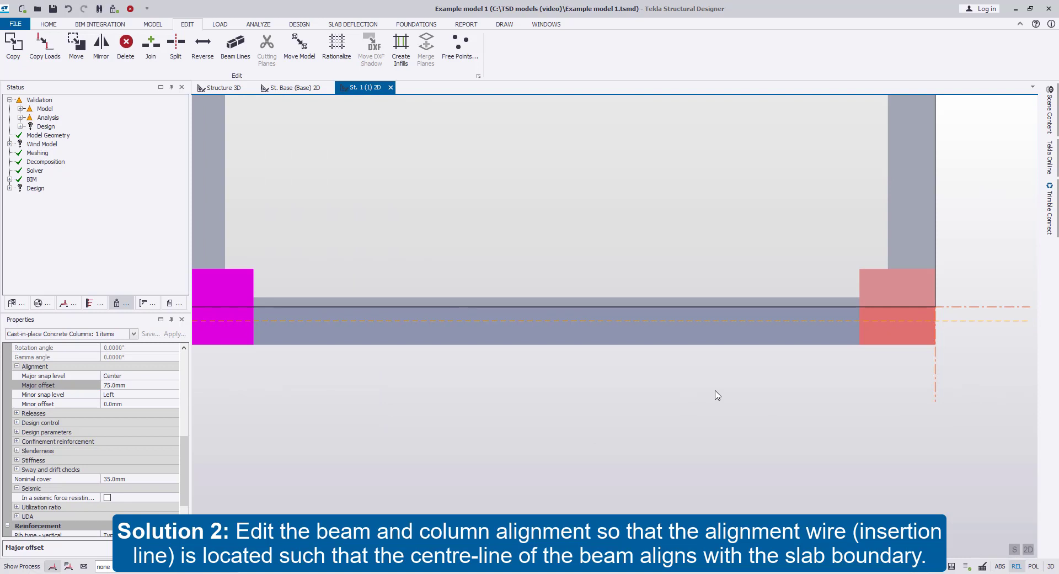
- Move the B/1 column's corner node down onto the construction line
left_click(897, 341)
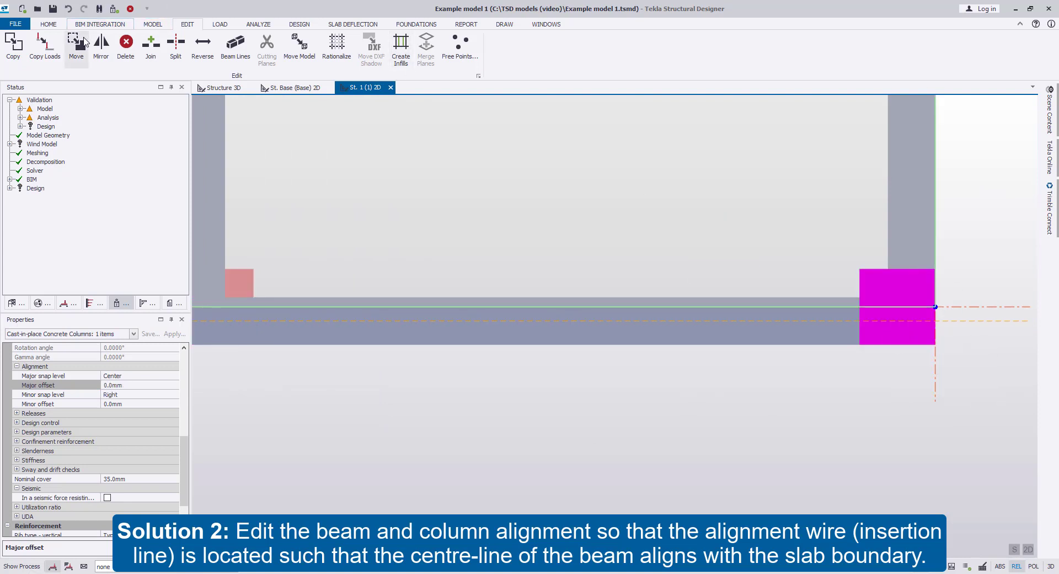
left_click(86, 41)
left_click(937, 311)
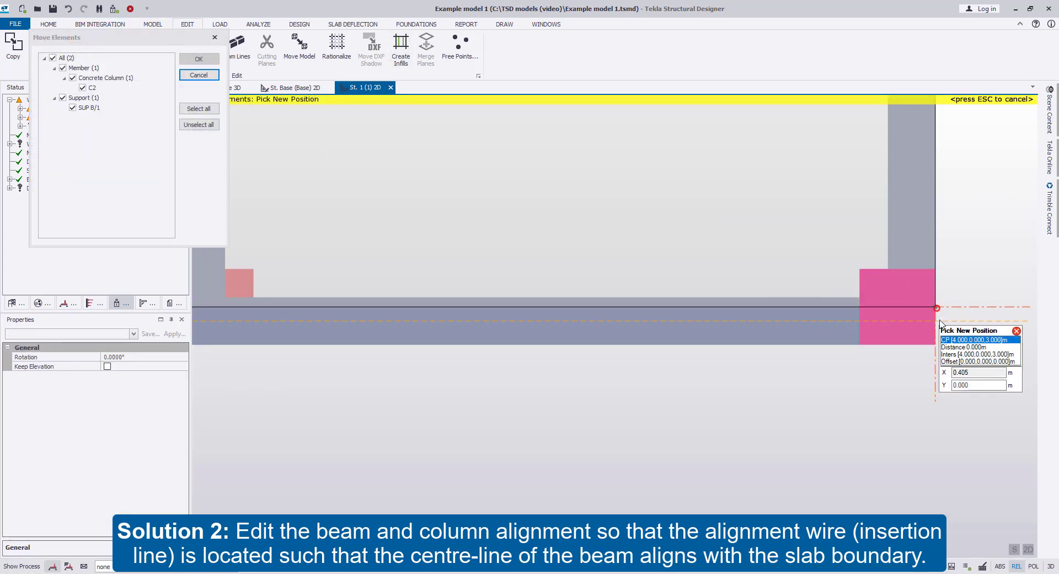
left_click(937, 321)
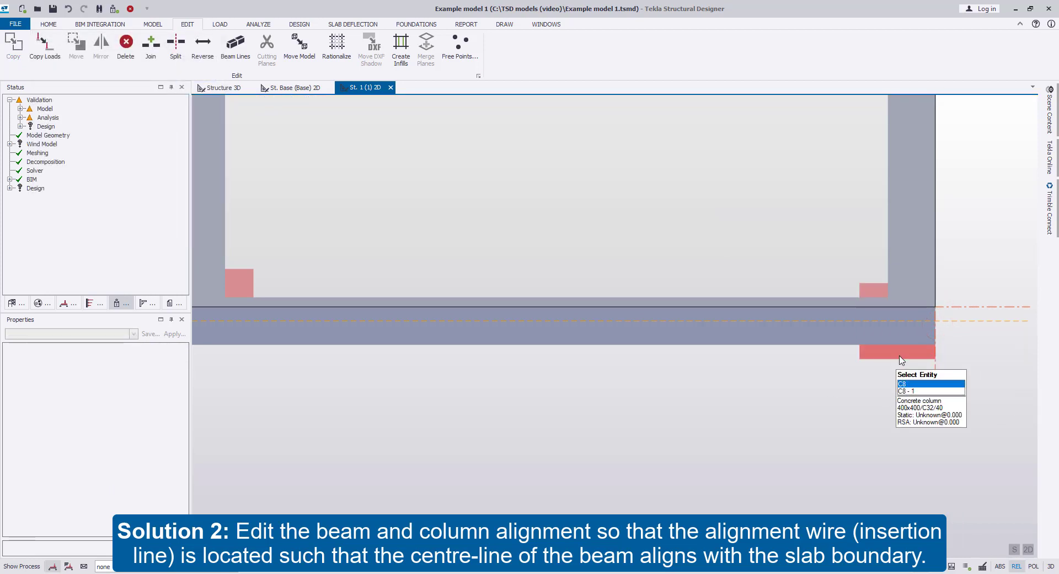
- Give column C8 a 75.0 mm major offset and clear the selection
left_click(902, 359)
left_click_drag(187, 415, 192, 458)
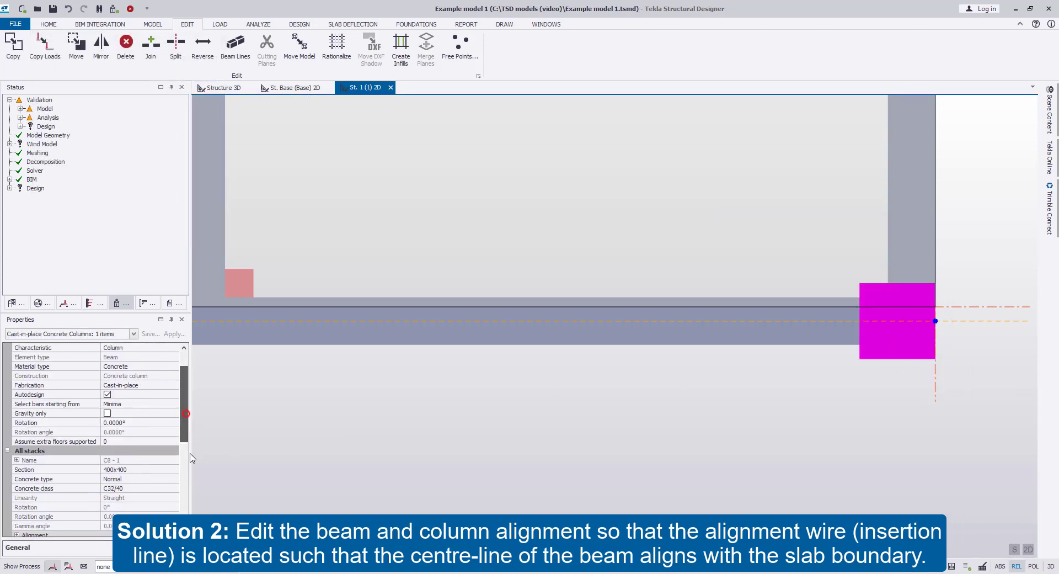
left_click(17, 423)
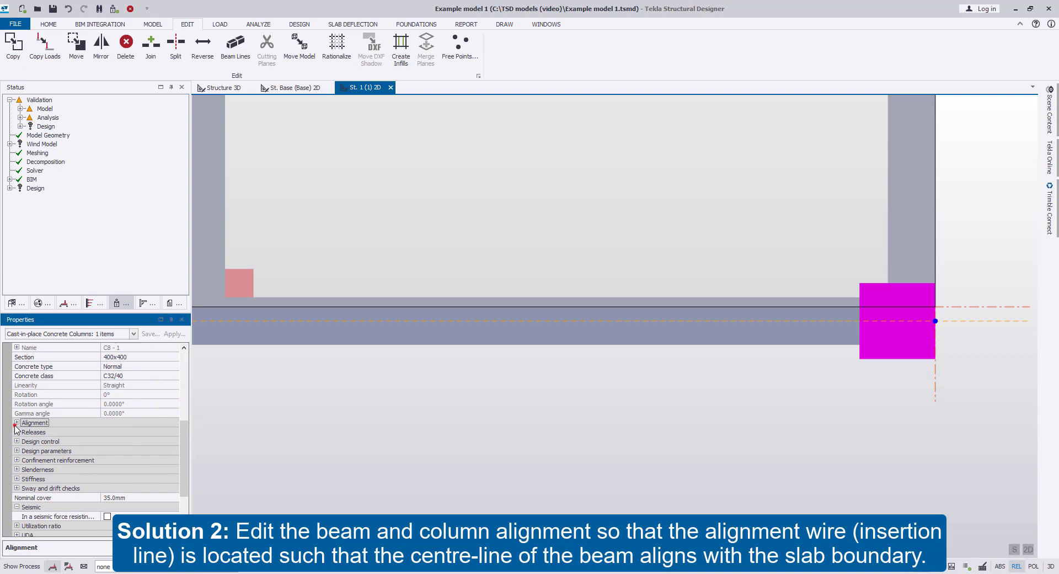
left_click(17, 423)
left_click(146, 441)
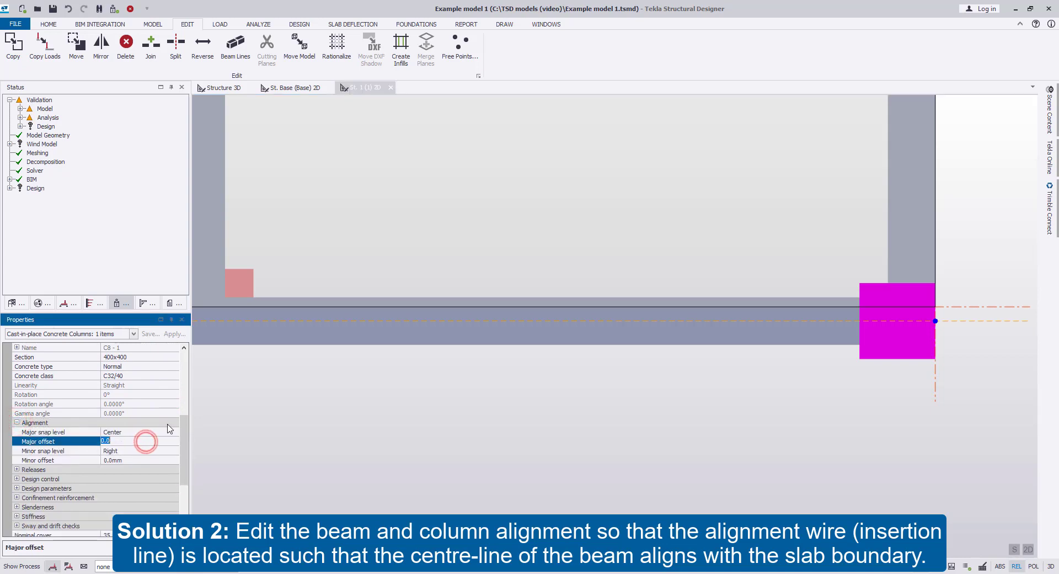
type("75.0")
key("Return")
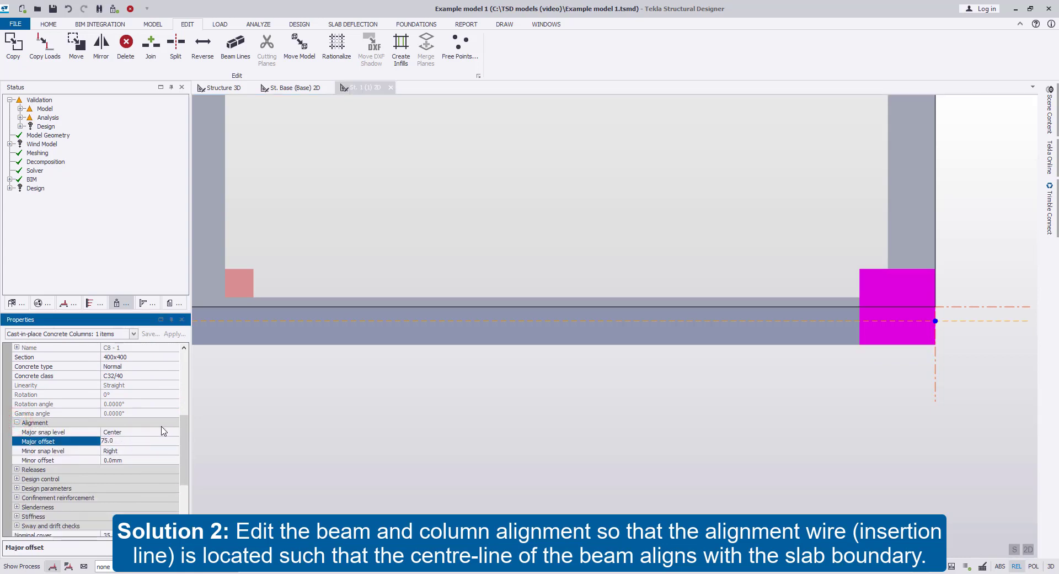
left_click(763, 421)
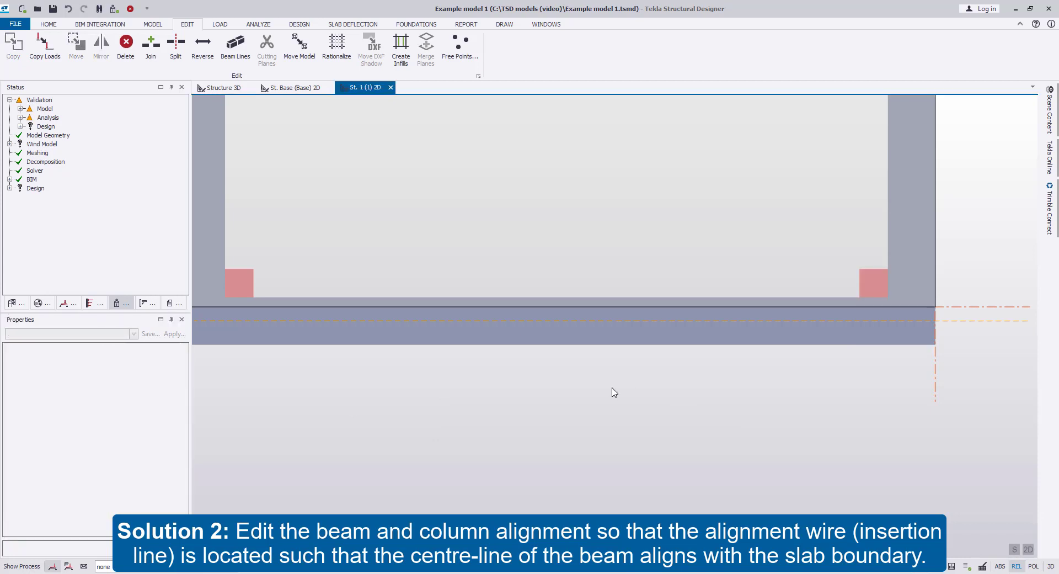
- Move both ends of edge beam 1B3 down onto the dashed construction line
middle_click_drag(607, 393, 692, 390)
scroll(645, 365, "down", 2)
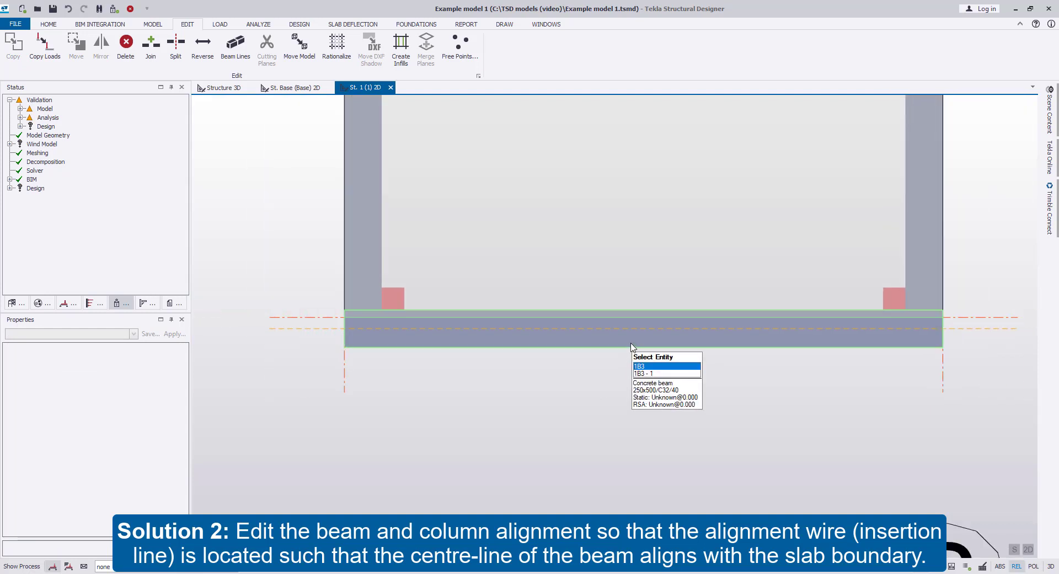
left_click(646, 367)
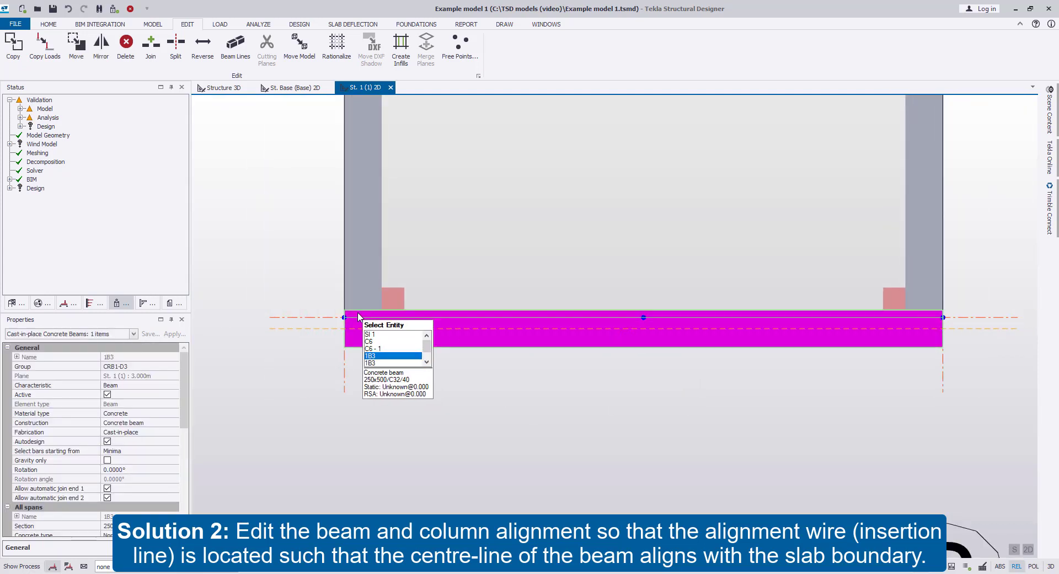
left_click(344, 318)
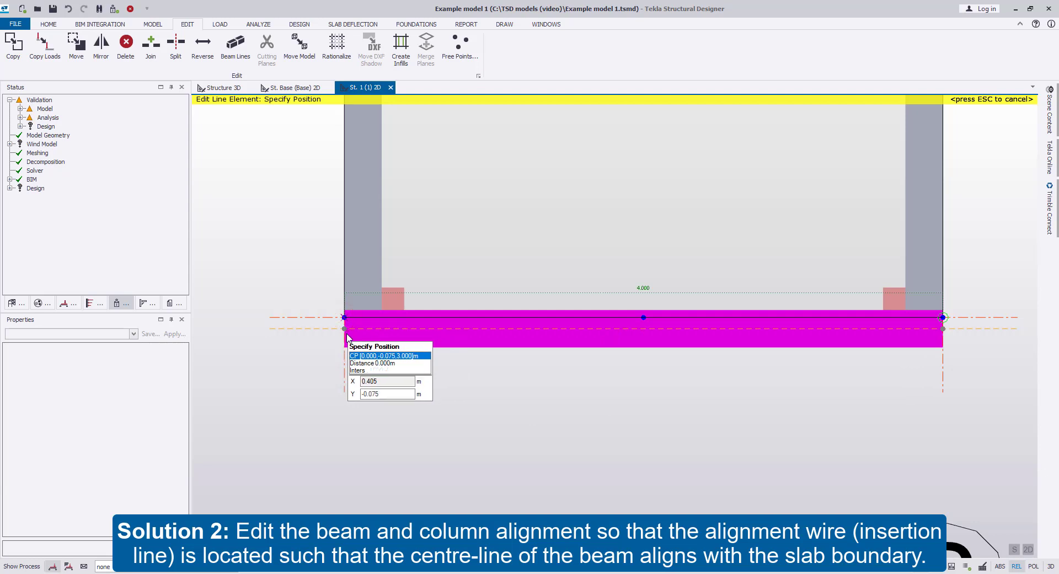
left_click(344, 328)
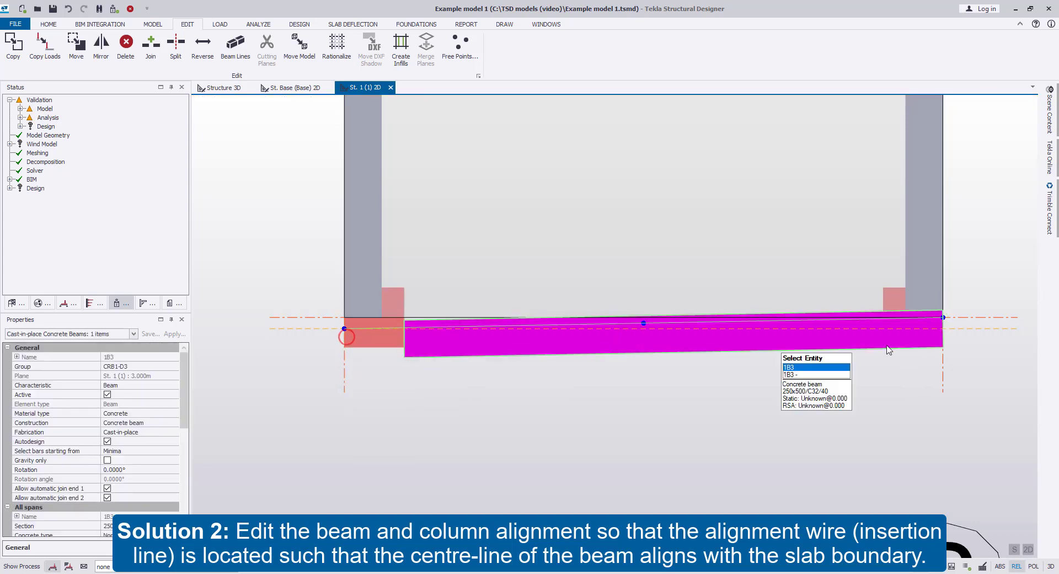
left_click(943, 318)
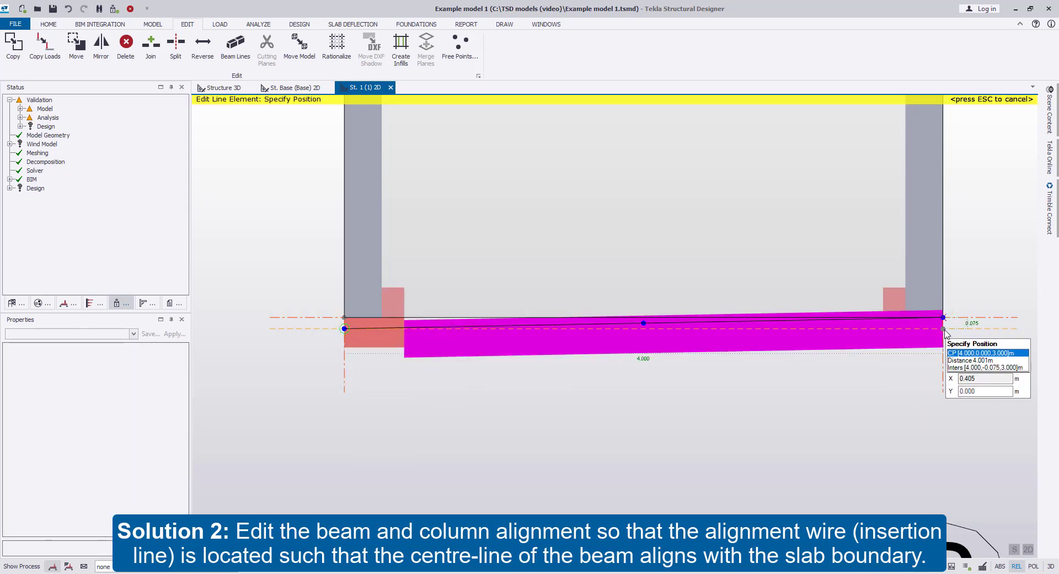
left_click(943, 329)
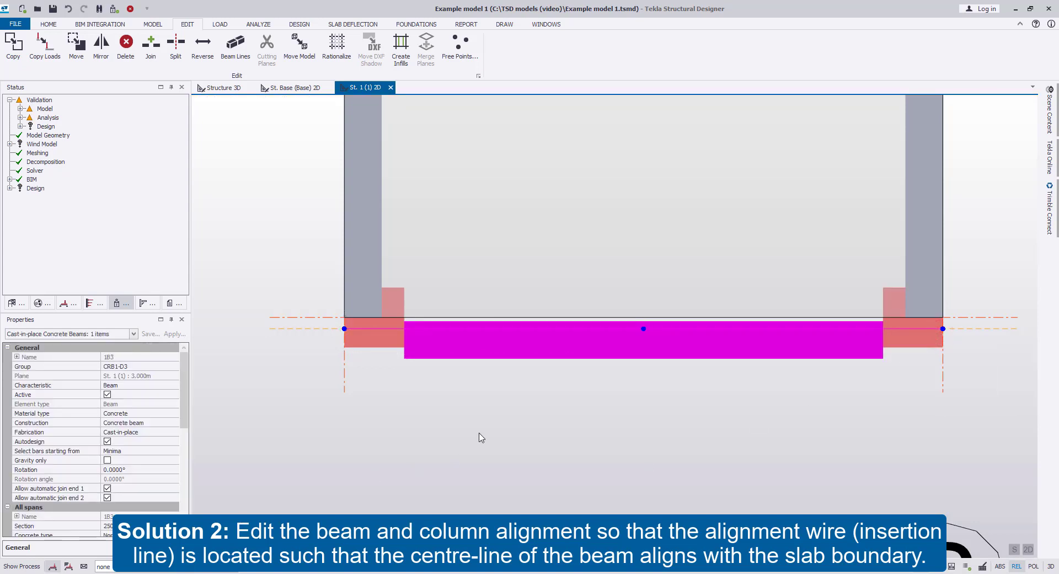
- Set beam 1B3's minor offset to 0 mm, then select the slab
left_click_drag(182, 415, 202, 476)
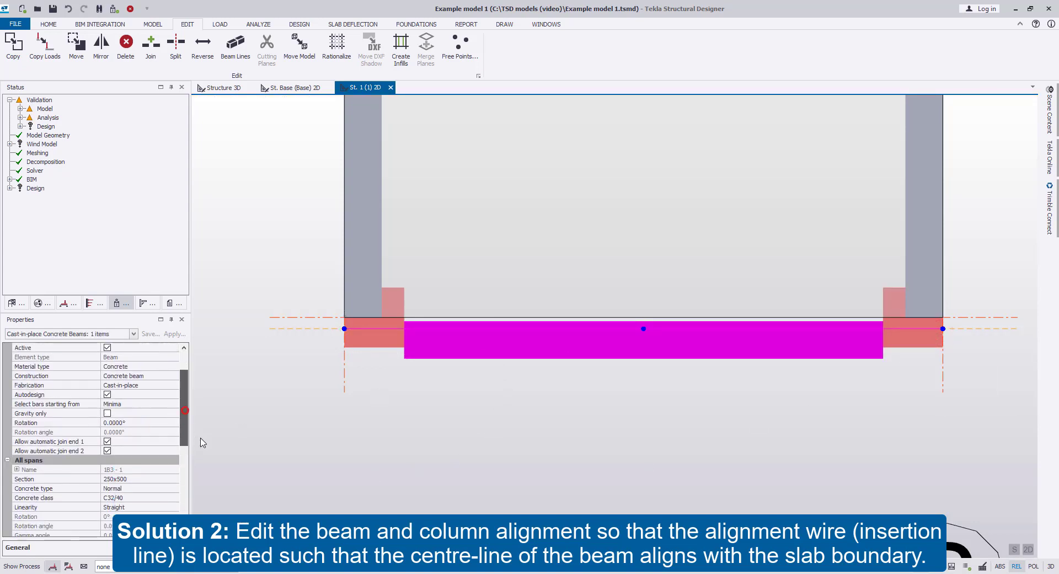
left_click(16, 422)
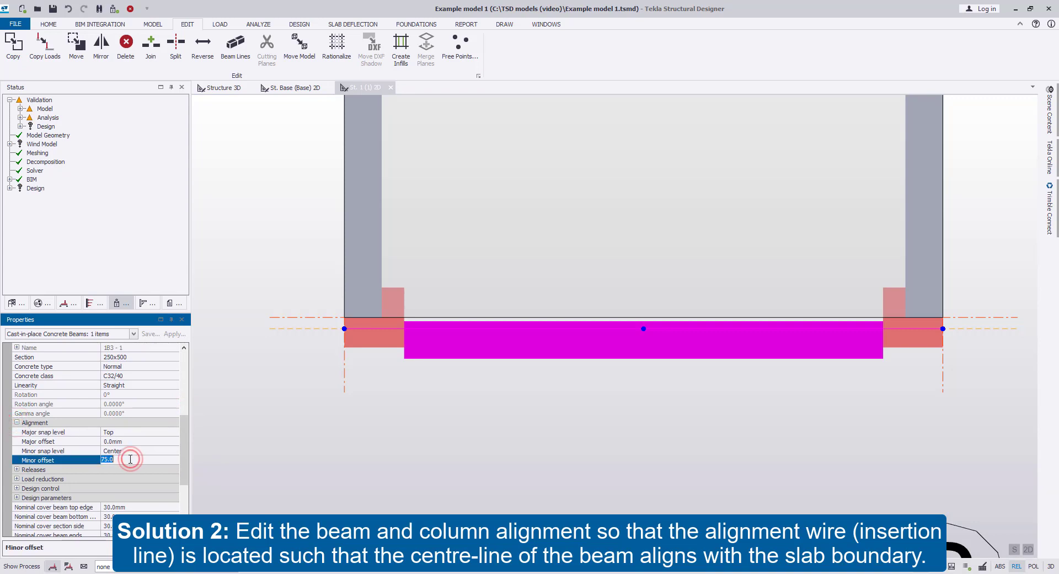
type("0")
key("Return")
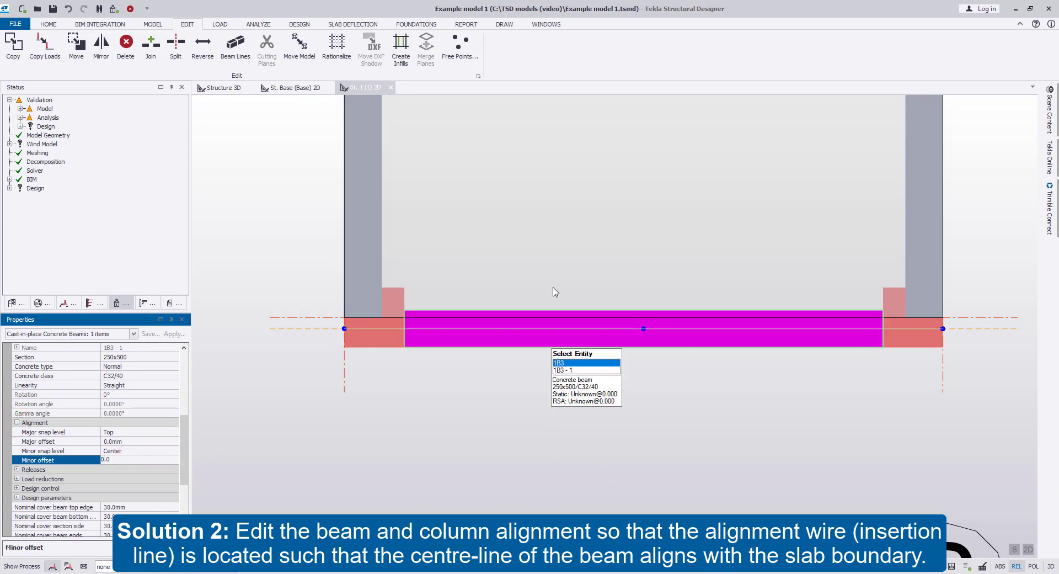
left_click(568, 264)
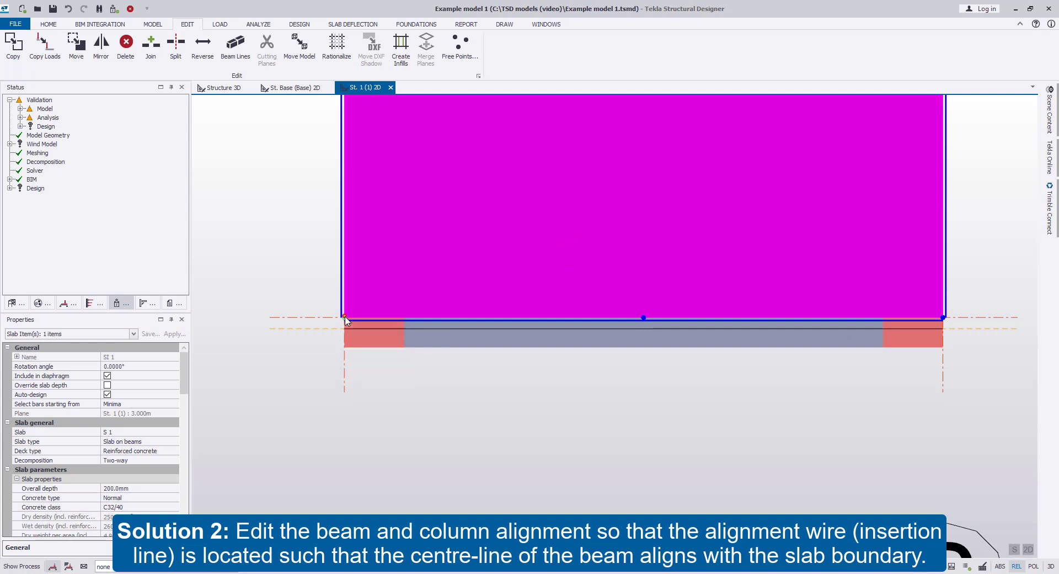
- Move the slab's bottom-left and bottom-right corners down to the new beam edge
left_click(344, 319)
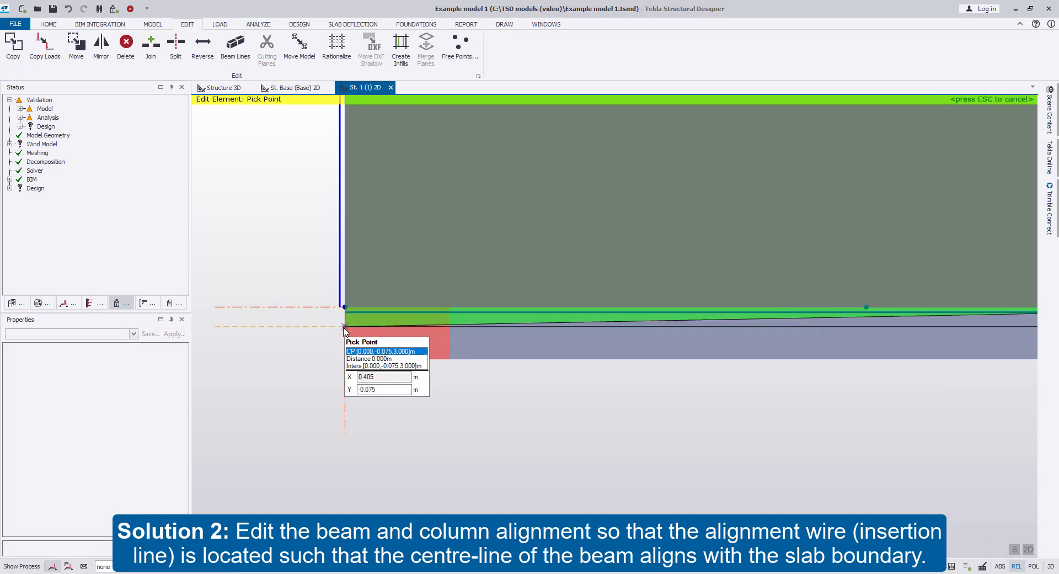
left_click(343, 328)
scroll(591, 375, "down", 2)
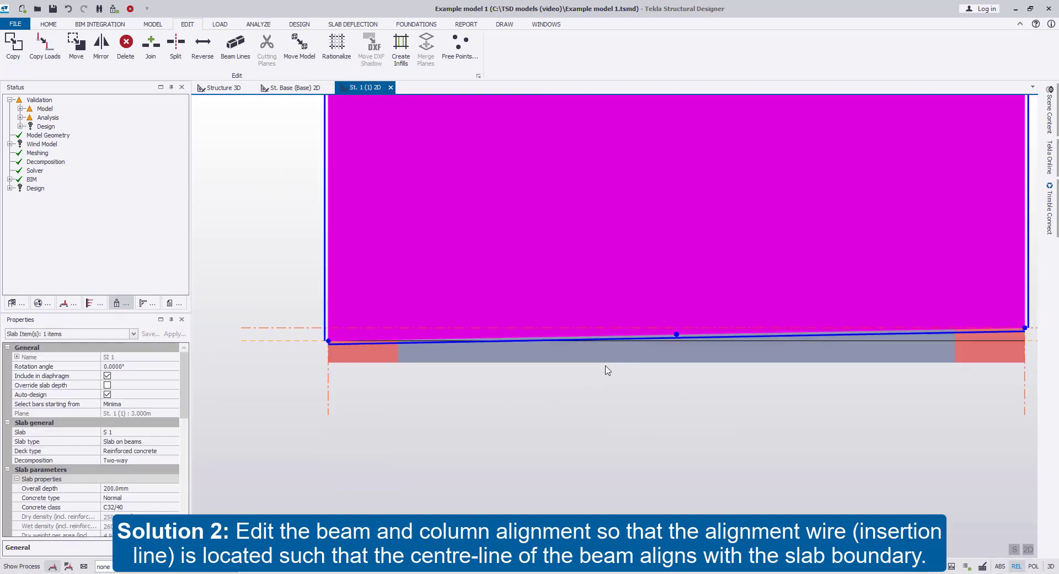
scroll(883, 375, "down", 2)
scroll(877, 353, "up", 4)
left_click(882, 337)
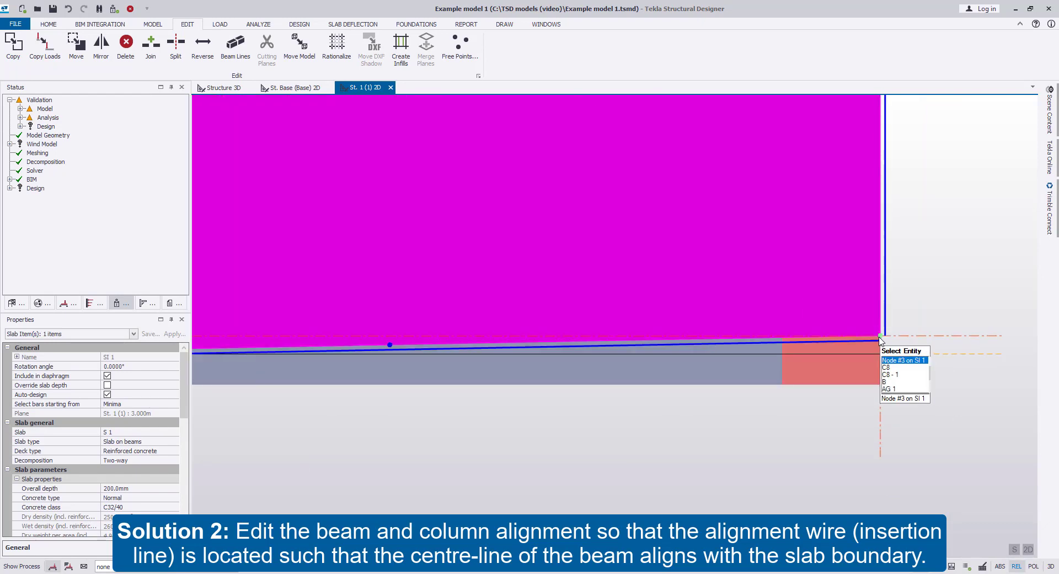
left_click(879, 356)
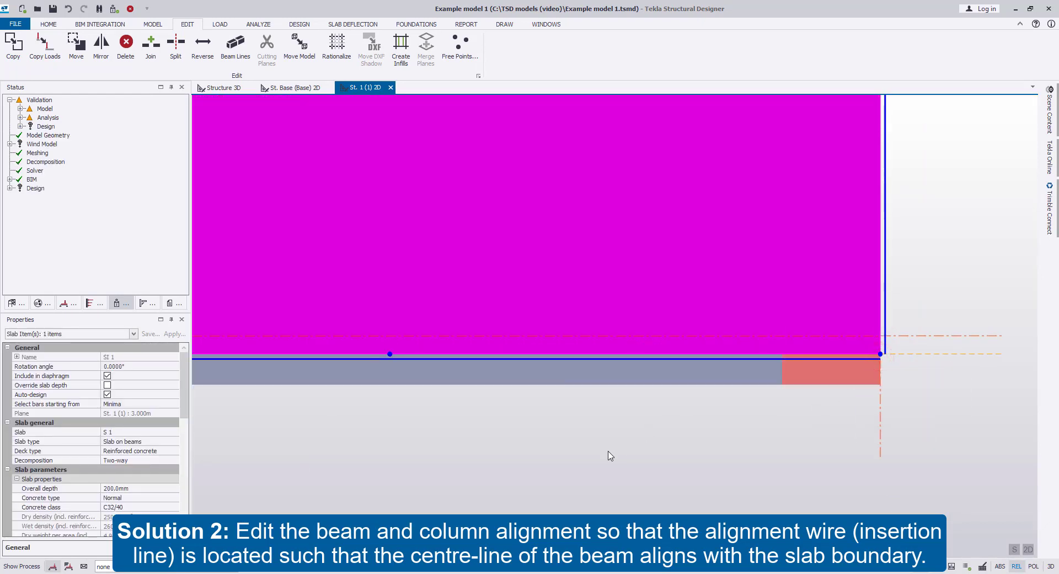
key("Escape")
scroll(605, 460, "down", 2)
scroll(605, 459, "down", 2)
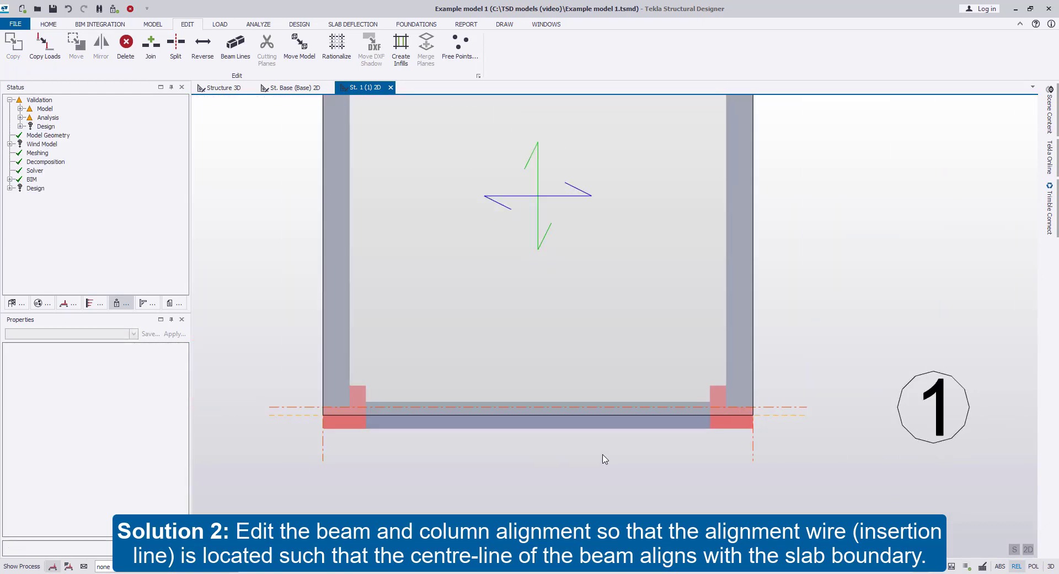
scroll(790, 447, "up", 2)
- Drag the bottom ends of side beams 1B2 and 1B1 to the new corners
left_click(717, 315)
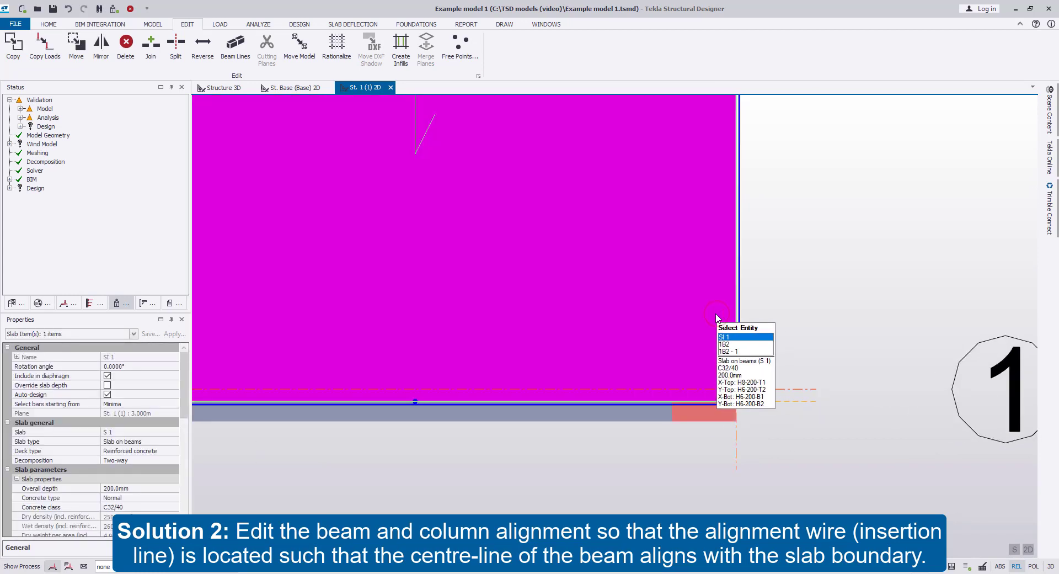
left_click(717, 318)
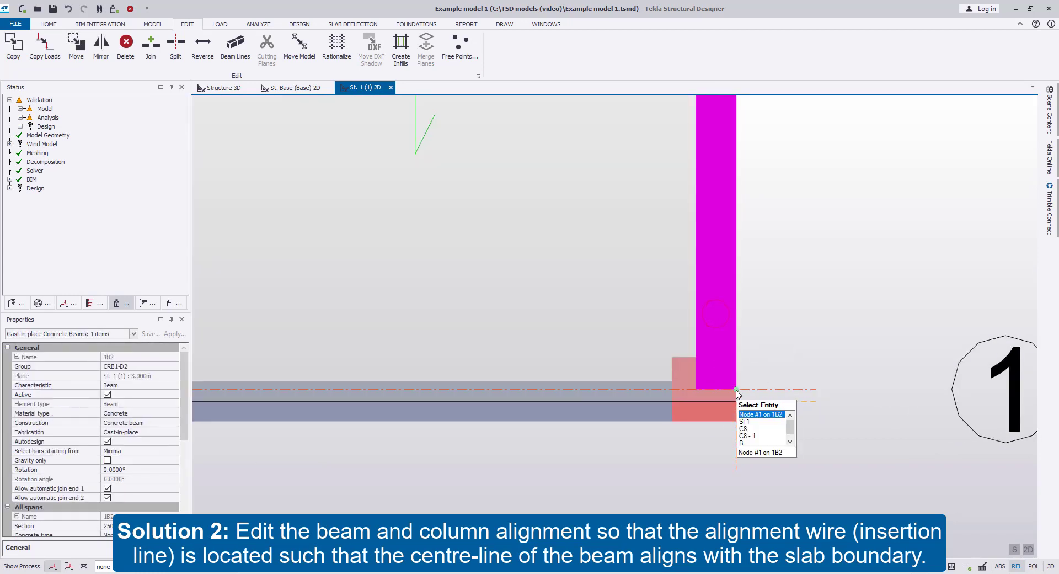
left_click(736, 389)
scroll(737, 396, "up", 1)
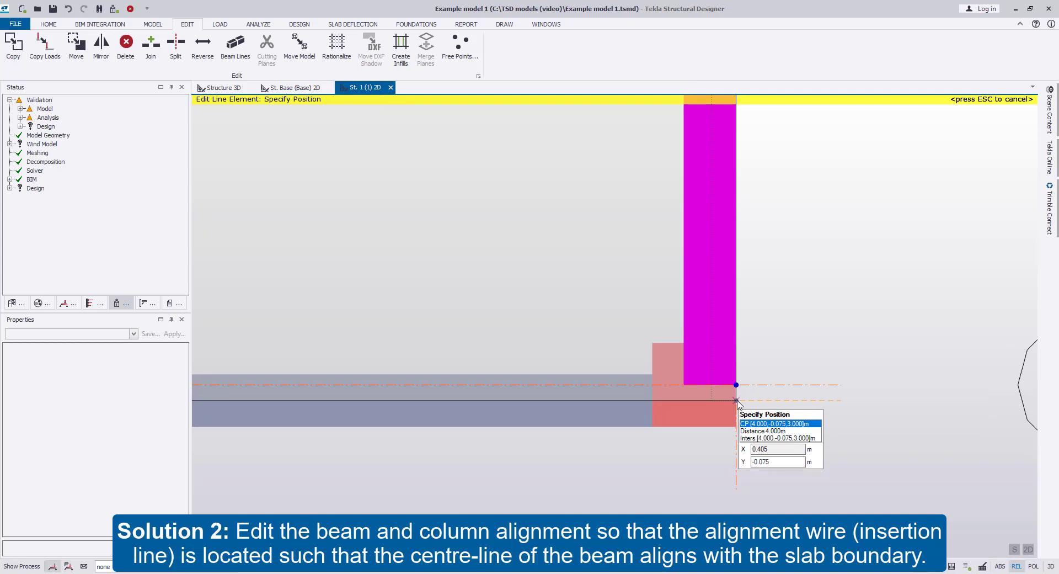
left_click(736, 400)
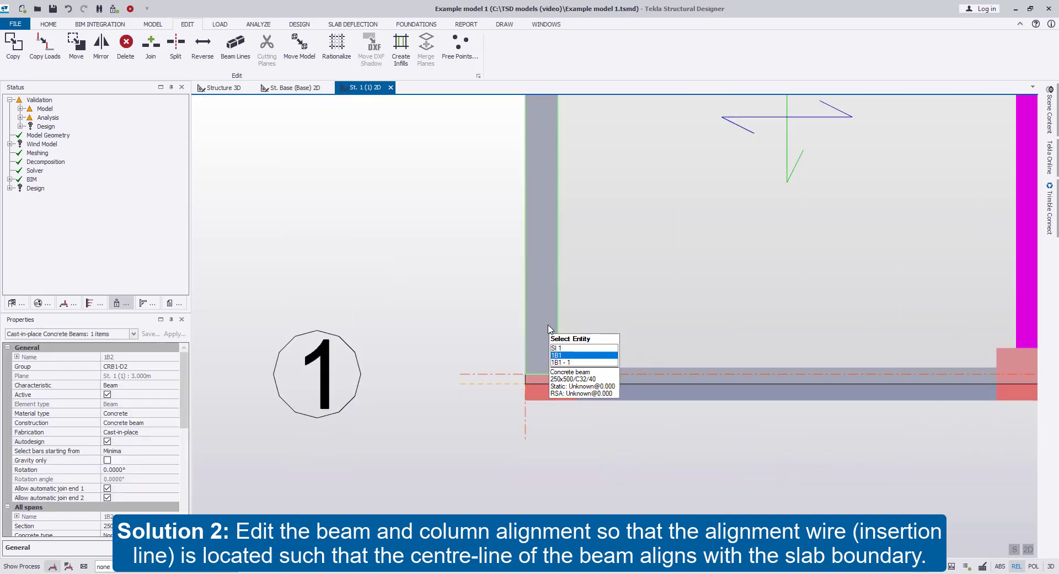
left_click(547, 325)
scroll(547, 369, "up", 2)
scroll(548, 368, "up", 1)
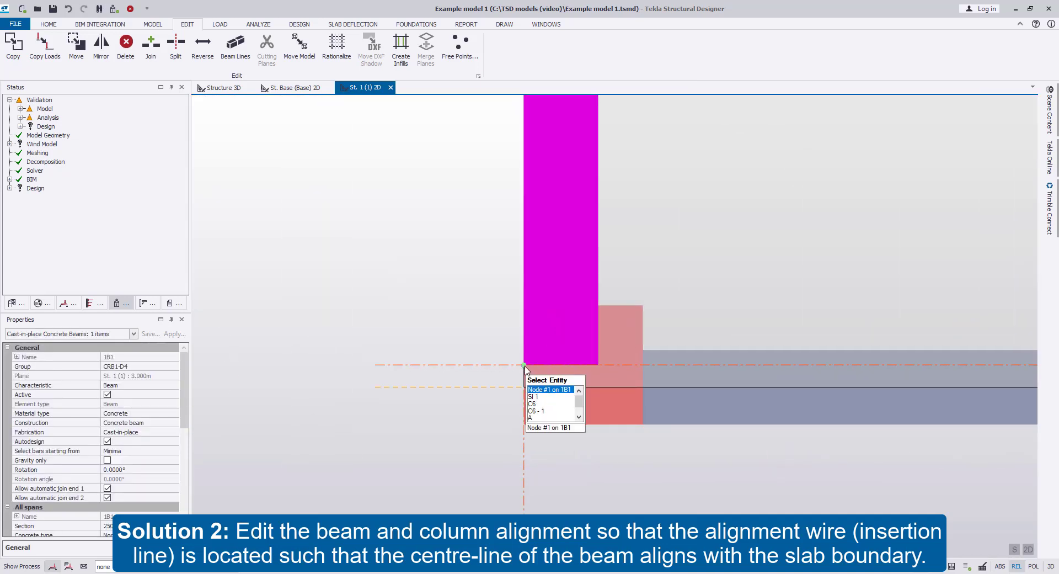
left_click(524, 365)
left_click(524, 387)
- Re-run the model validation to confirm the beam centre-line warning is gone
middle_click_drag(674, 449, 477, 420)
scroll(367, 392, "down", 1)
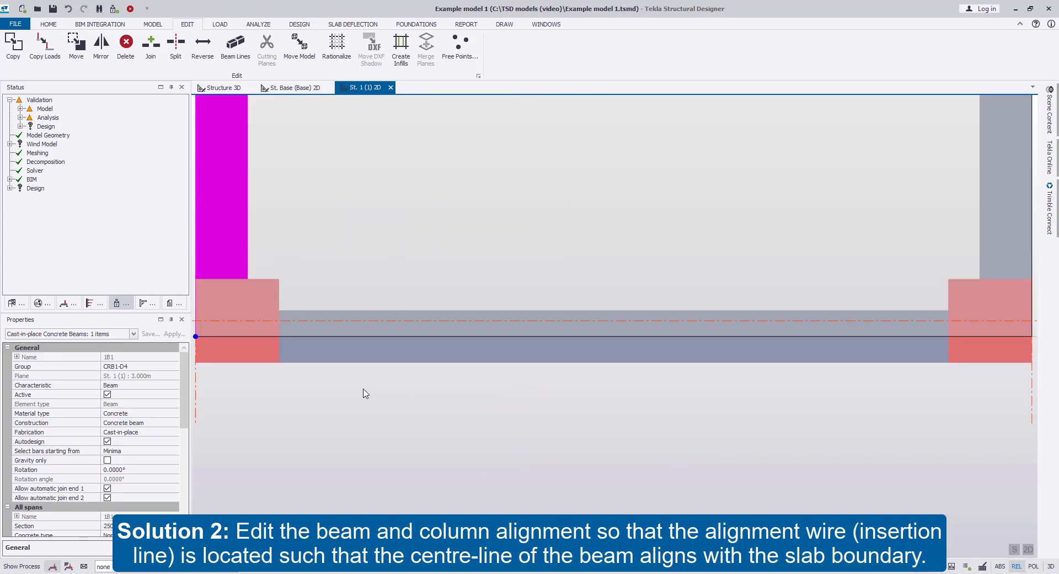
scroll(366, 392, "down", 1)
left_click(441, 408)
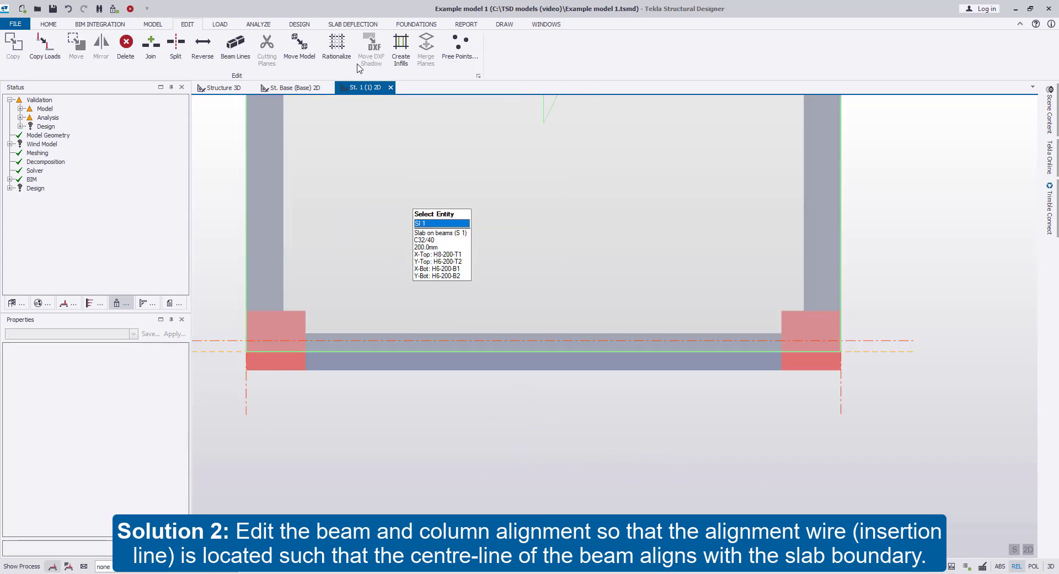
left_click(114, 9)
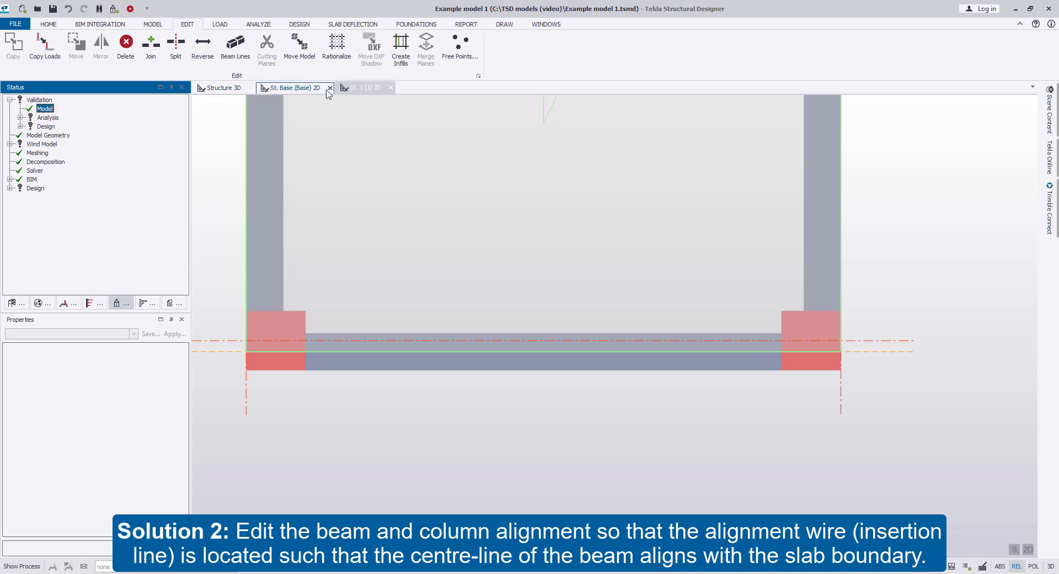
right_click(374, 92)
left_click(414, 184)
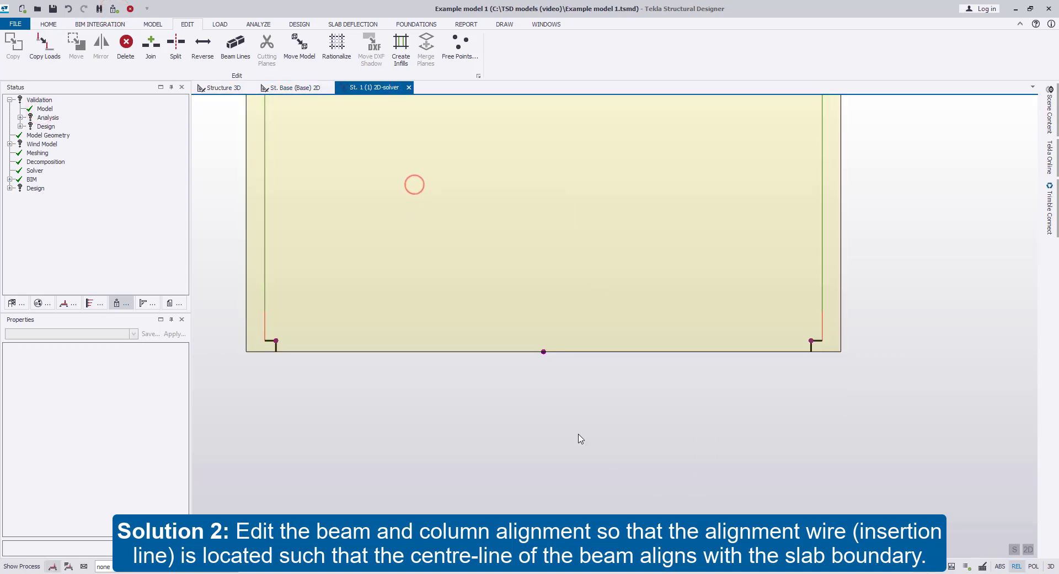
mouse_move(570, 418)
middle_mouse_down()
mouse_move(634, 420)
mouse_move(520, 428)
mouse_move(511, 450)
middle_mouse_up()
scroll(636, 420, "down", 1)
scroll(637, 420, "down", 2)
scroll(521, 428, "up", 1)
right_click(362, 91)
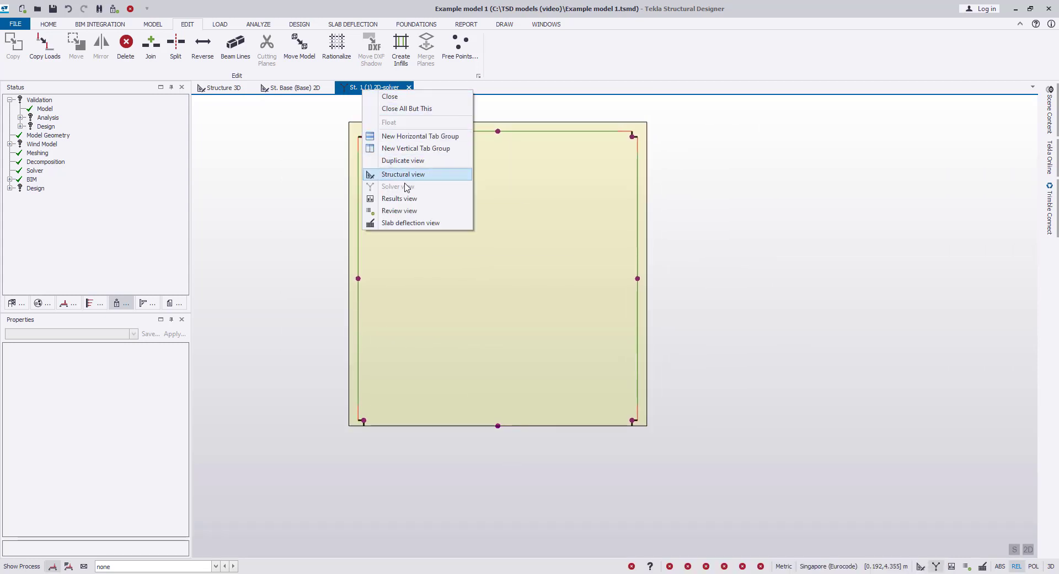
left_click(406, 175)
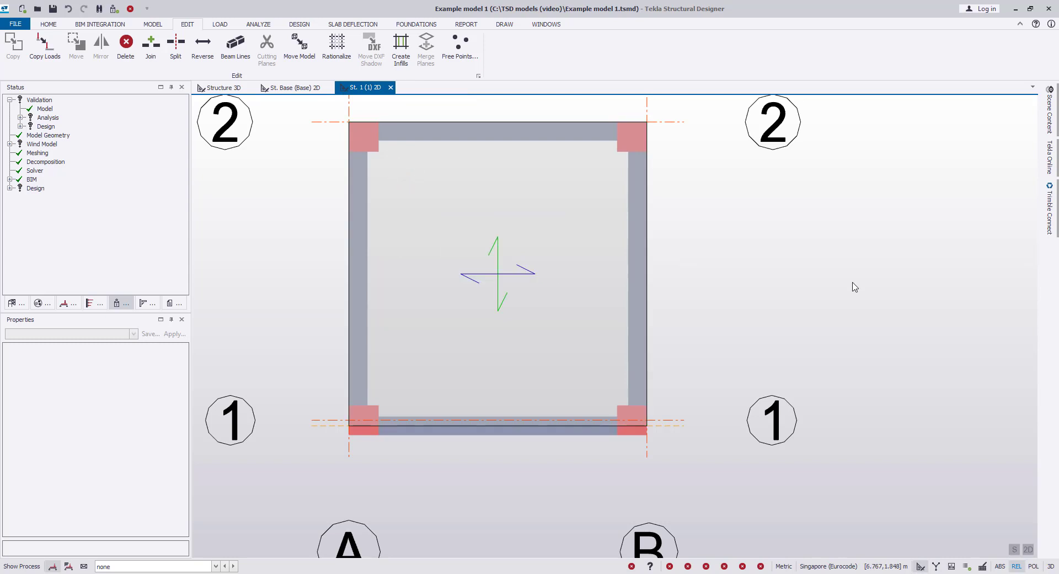